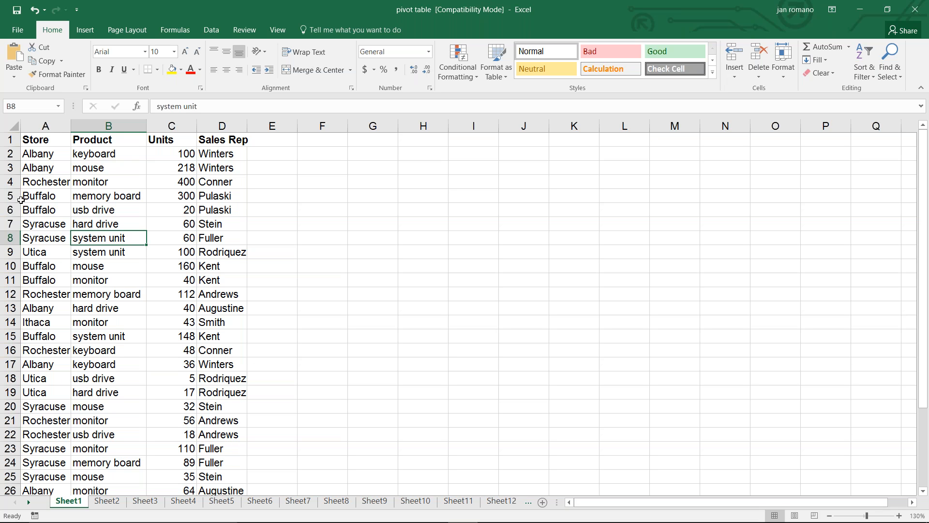
- Examine the Product, Units and Sales Rep entries in the source data on Sheet1
{"action": "left_click", "coordinate": [90, 168]}
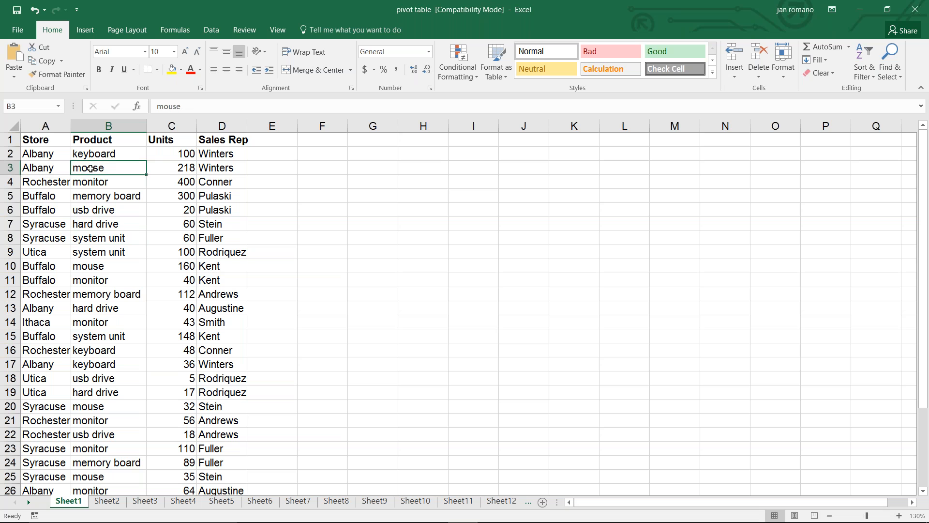
{"action": "left_click", "coordinate": [99, 154]}
{"action": "key", "text": "Down"}
{"action": "key", "text": "Down"}
{"action": "key", "text": "Down"}
{"action": "key", "text": "Down"}
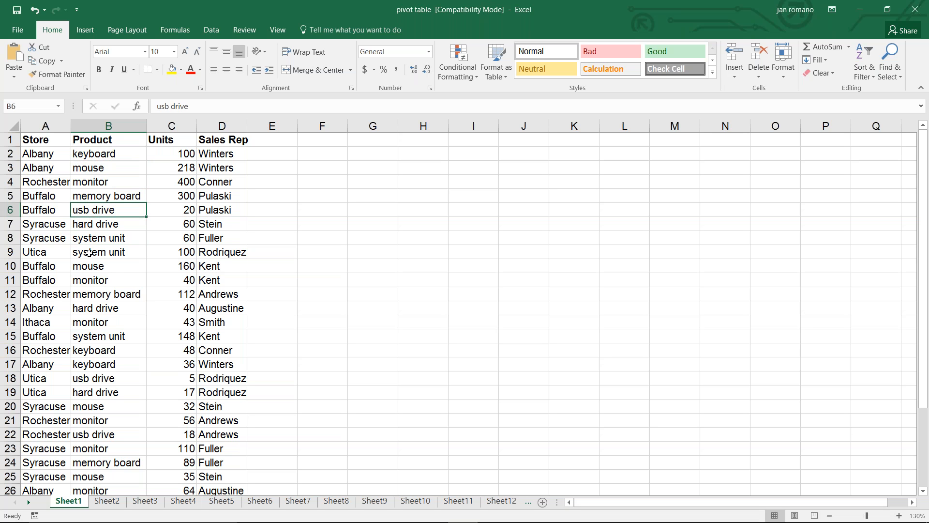
{"action": "left_click", "coordinate": [171, 169]}
{"action": "left_click", "coordinate": [170, 209]}
{"action": "left_click", "coordinate": [169, 248]}
{"action": "left_click", "coordinate": [171, 293]}
{"action": "left_click", "coordinate": [220, 168]}
{"action": "left_click", "coordinate": [219, 196]}
{"action": "left_click", "coordinate": [221, 251]}
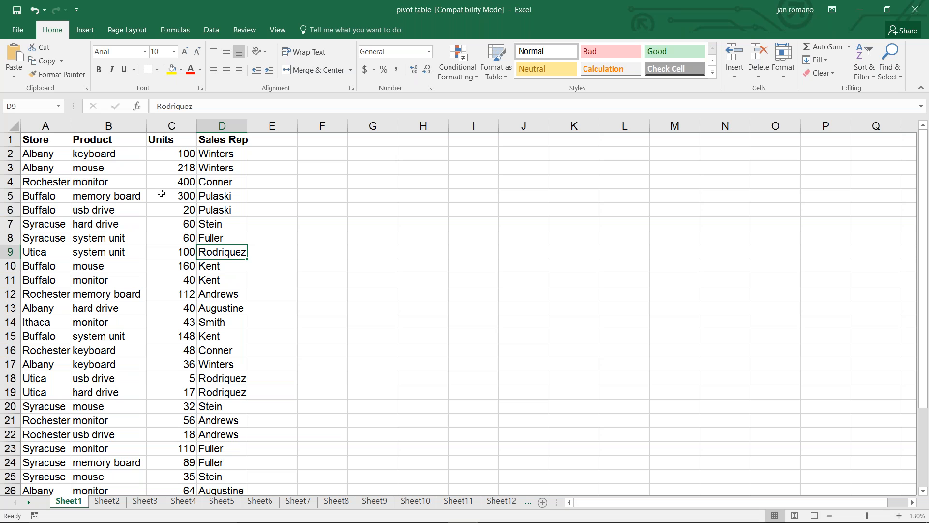
- Create a PivotTable from the range Sheet1!$A$1:$D$32, placed on the existing worksheet at cell F2
{"action": "left_click", "coordinate": [89, 186]}
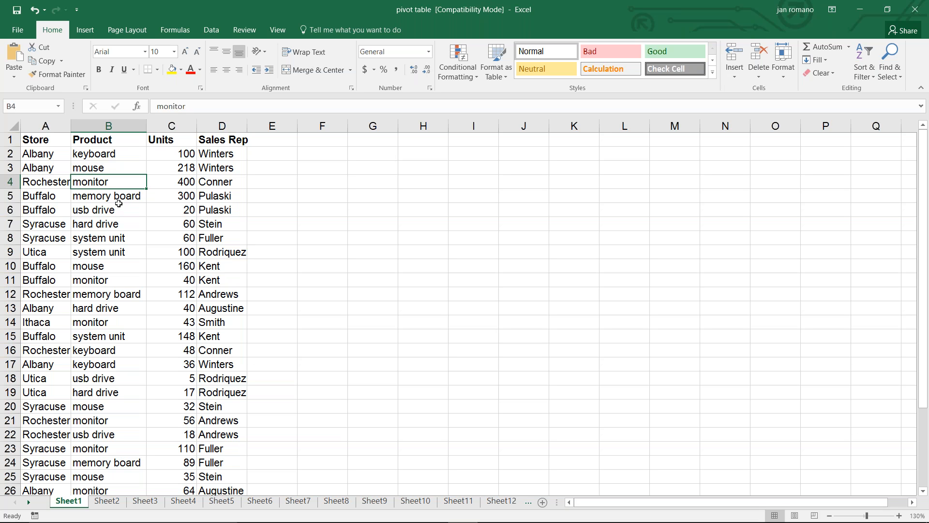
{"action": "left_click", "coordinate": [86, 30]}
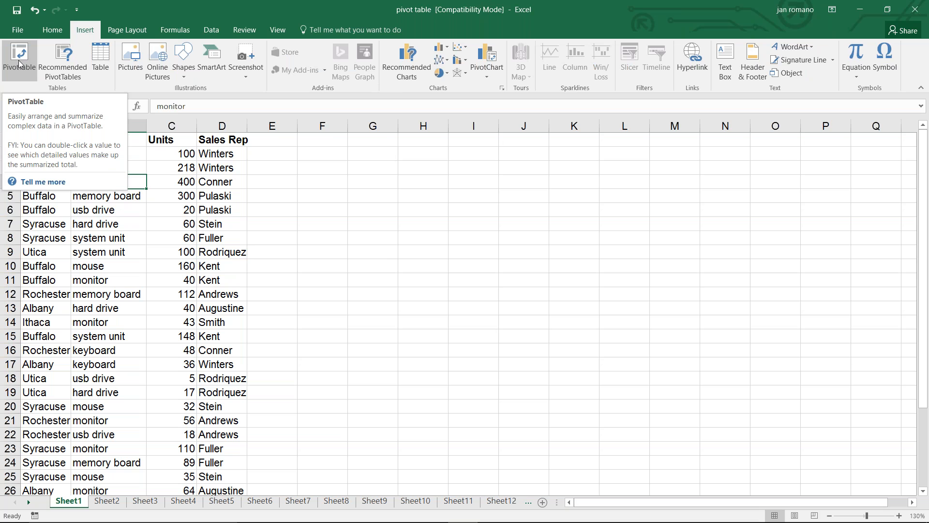
{"action": "left_click", "coordinate": [19, 63]}
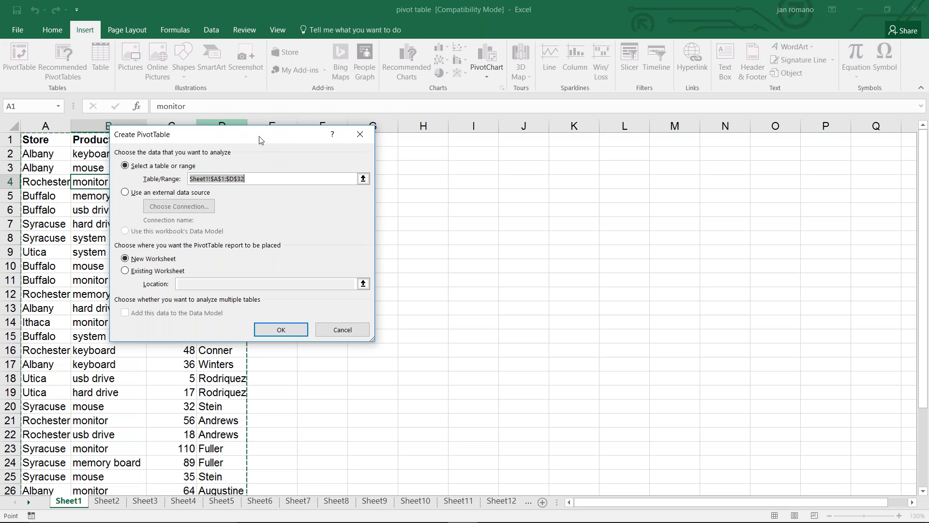
{"action": "left_click_drag", "start_coordinate": [259, 139], "coordinate": [391, 105]}
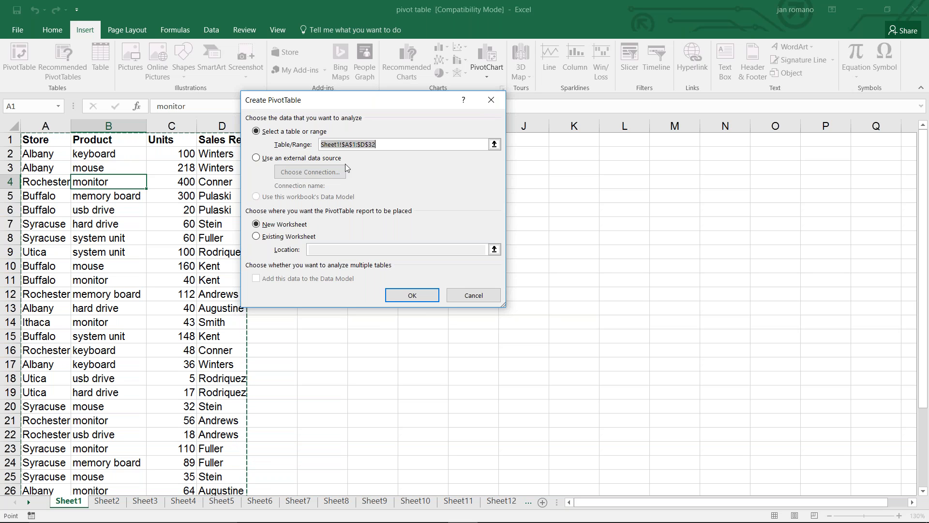
{"action": "left_click", "coordinate": [256, 237]}
{"action": "left_click", "coordinate": [318, 247]}
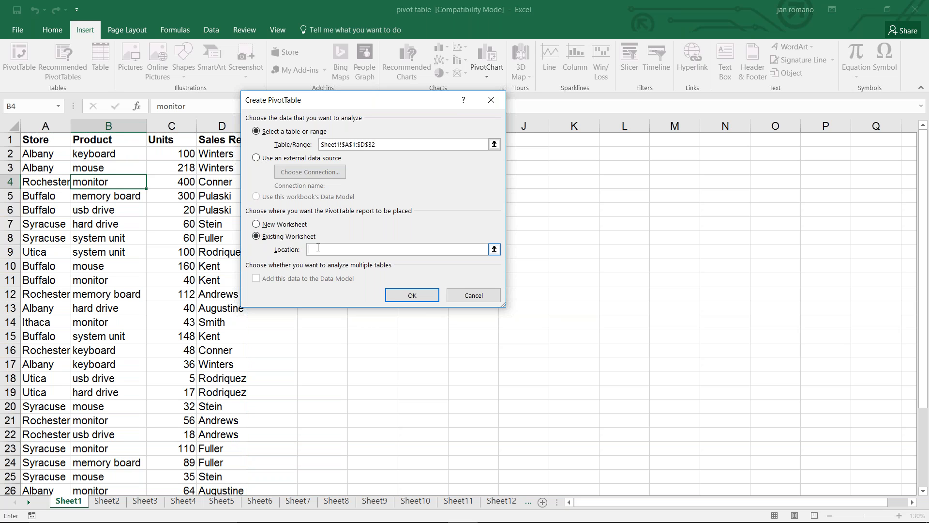
{"action": "left_click_drag", "start_coordinate": [347, 108], "coordinate": [547, 134]}
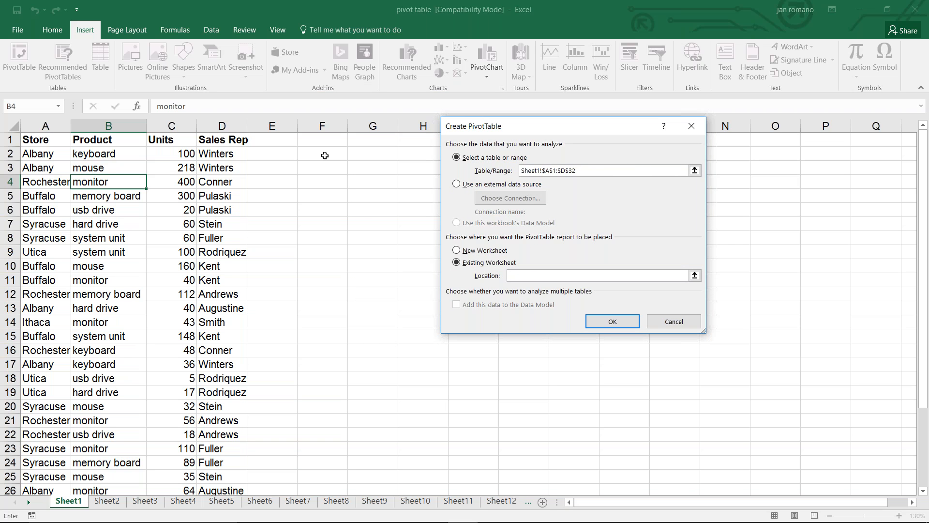
{"action": "left_click", "coordinate": [326, 155]}
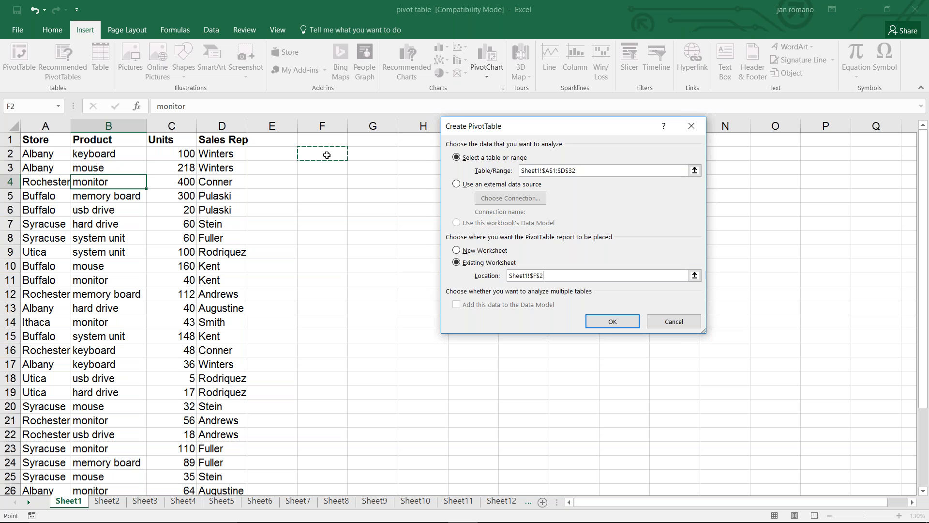
{"action": "left_click", "coordinate": [609, 322]}
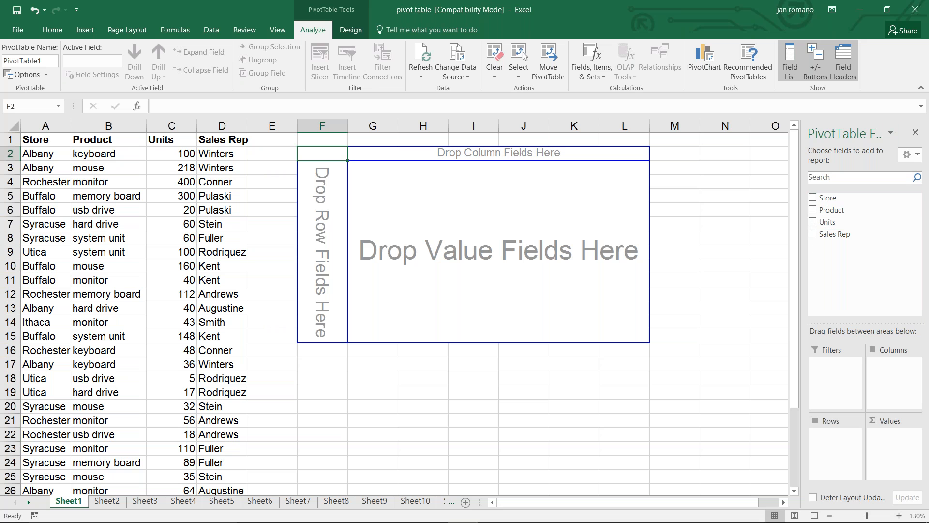
- Add Store as the row field and Units as the summed value field of the PivotTable
{"action": "left_click", "coordinate": [813, 197]}
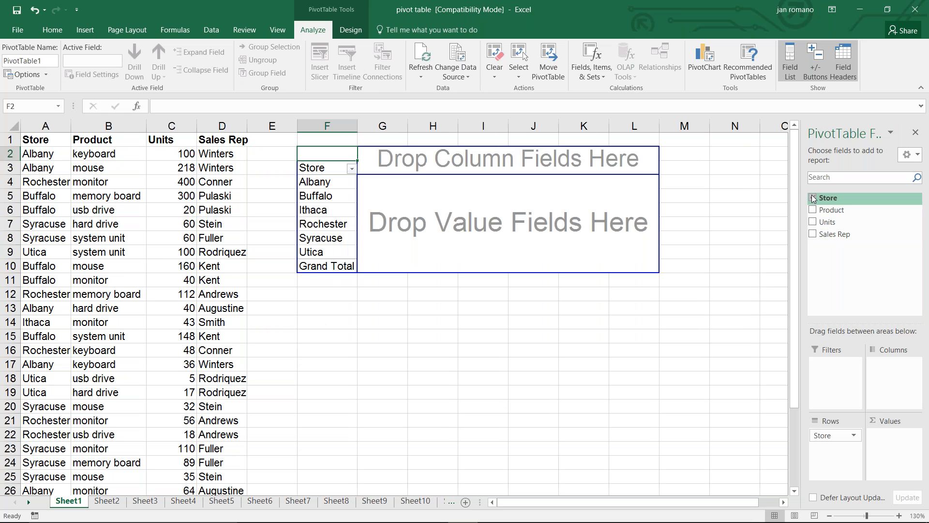
{"action": "left_click", "coordinate": [813, 222]}
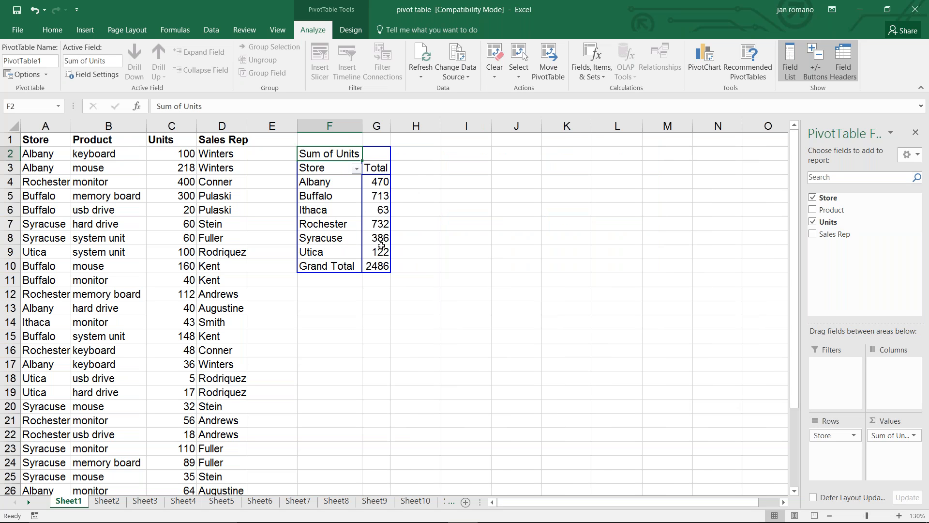
- Sort the stores in the PivotTable by their unit totals in ascending order and check the smallest and largest totals
{"action": "left_click", "coordinate": [380, 195]}
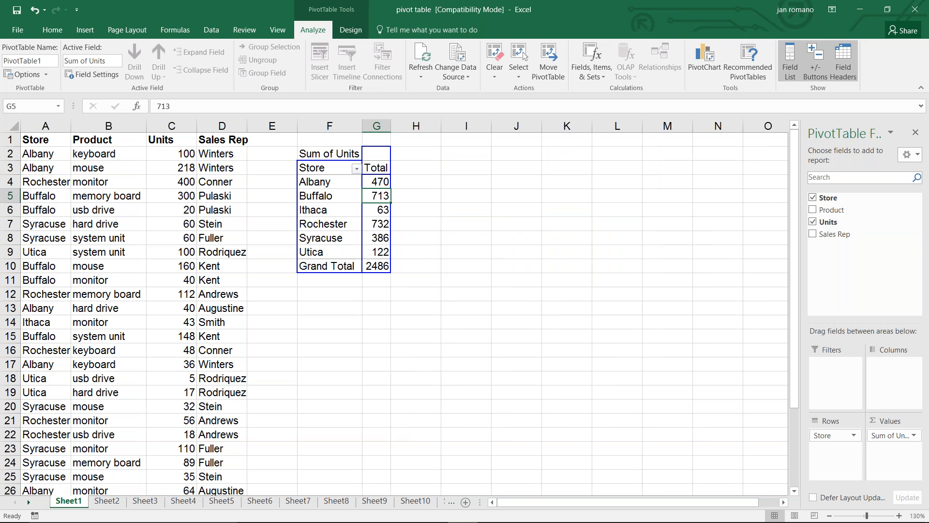
{"action": "left_click", "coordinate": [213, 31]}
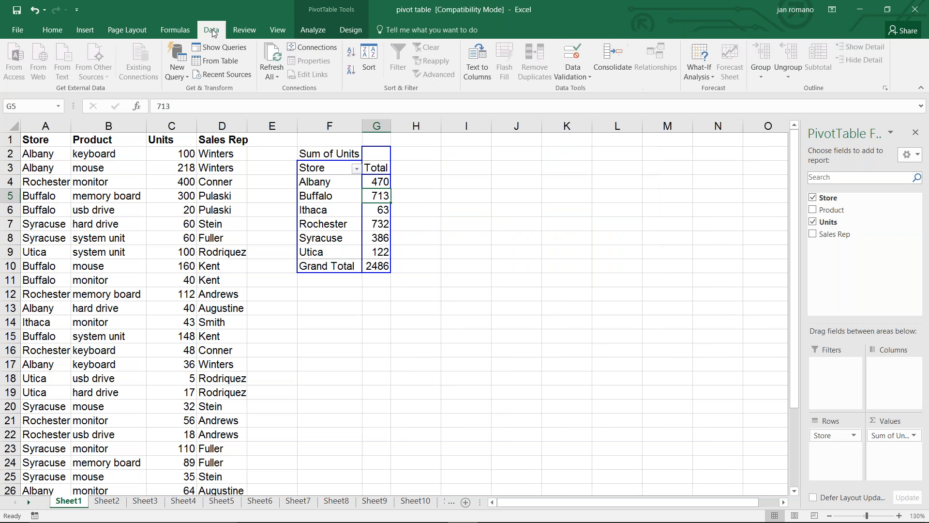
{"action": "left_click", "coordinate": [351, 56]}
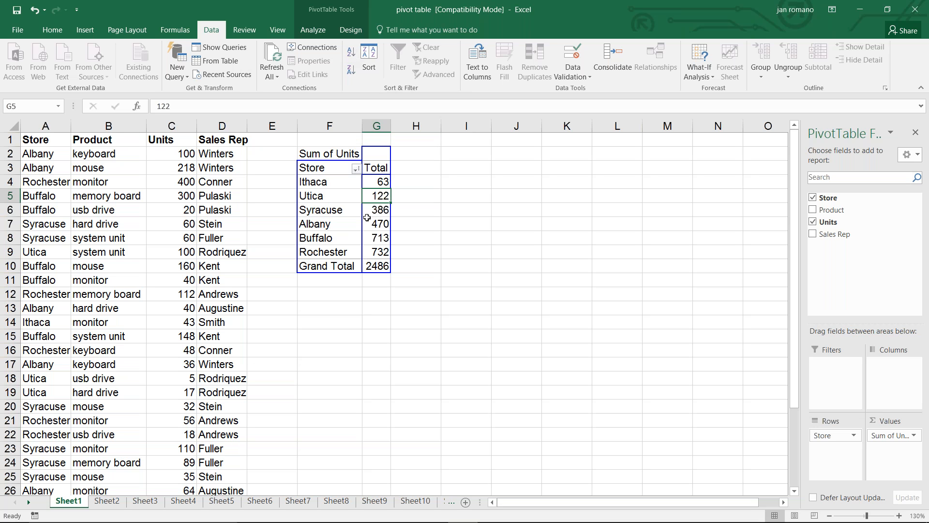
{"action": "left_click", "coordinate": [378, 179]}
{"action": "left_click", "coordinate": [384, 255]}
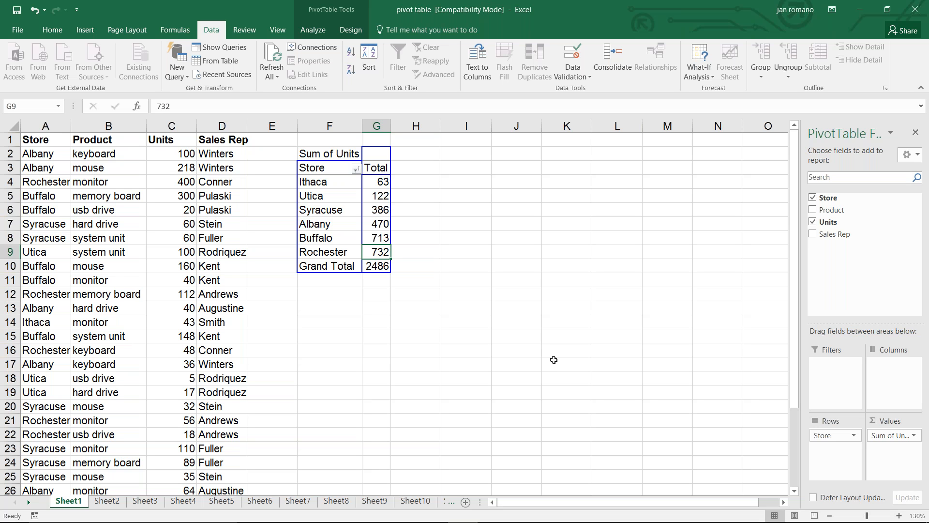
- Add Product as a second row field beneath Store and review the product breakdown and subtotal for Utica
{"action": "left_click", "coordinate": [812, 210]}
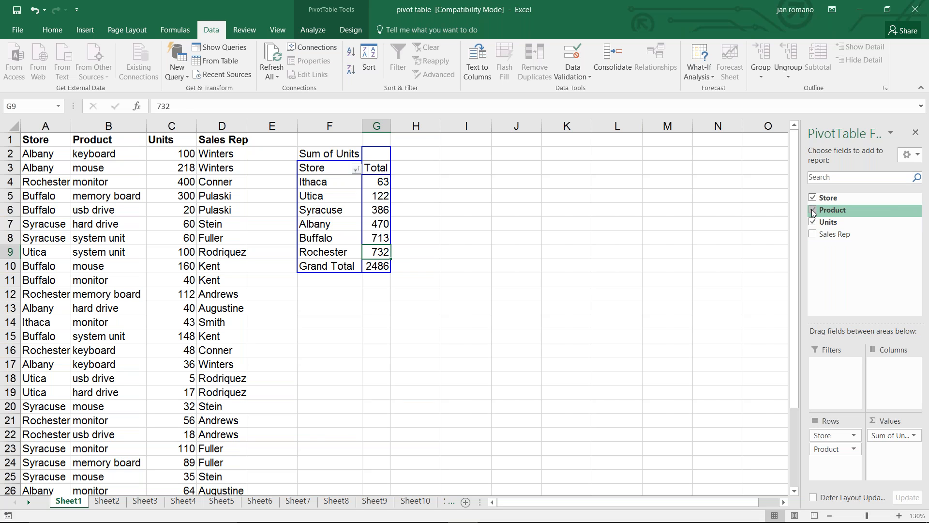
{"action": "left_click", "coordinate": [327, 182]}
{"action": "left_click", "coordinate": [330, 232]}
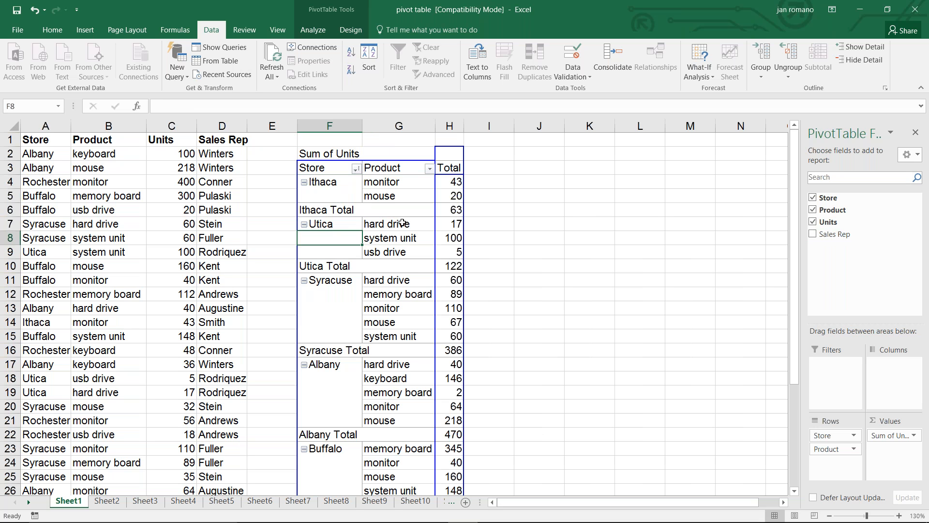
{"action": "left_click", "coordinate": [401, 224]}
{"action": "left_click", "coordinate": [410, 245]}
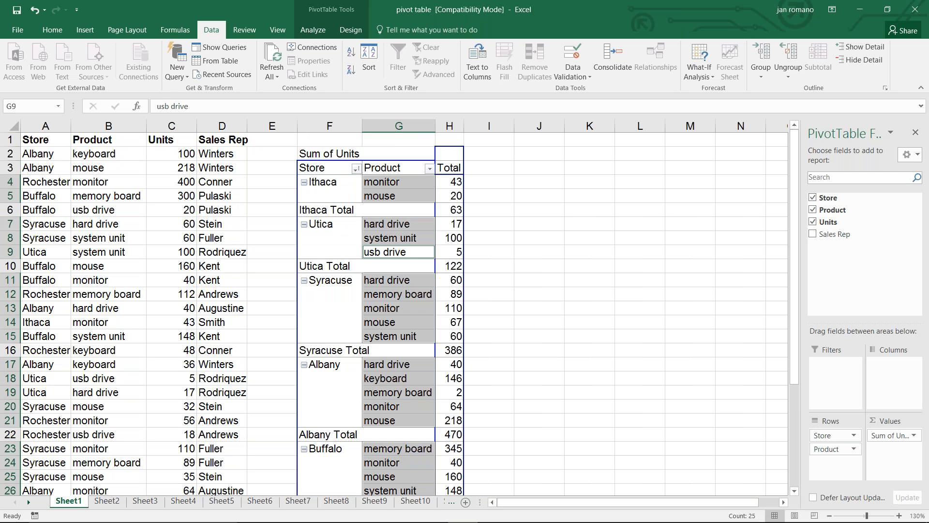
{"action": "left_click", "coordinate": [454, 265]}
{"action": "left_click", "coordinate": [328, 267]}
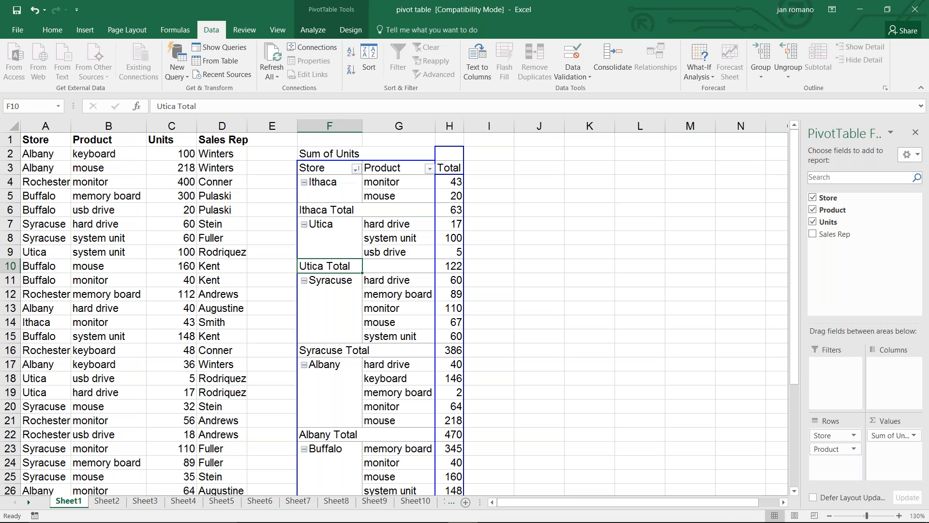
- Try blue, gold and orange medium styles on the PivotTable, and apply the light green style with gridlines
{"action": "left_click", "coordinate": [350, 30]}
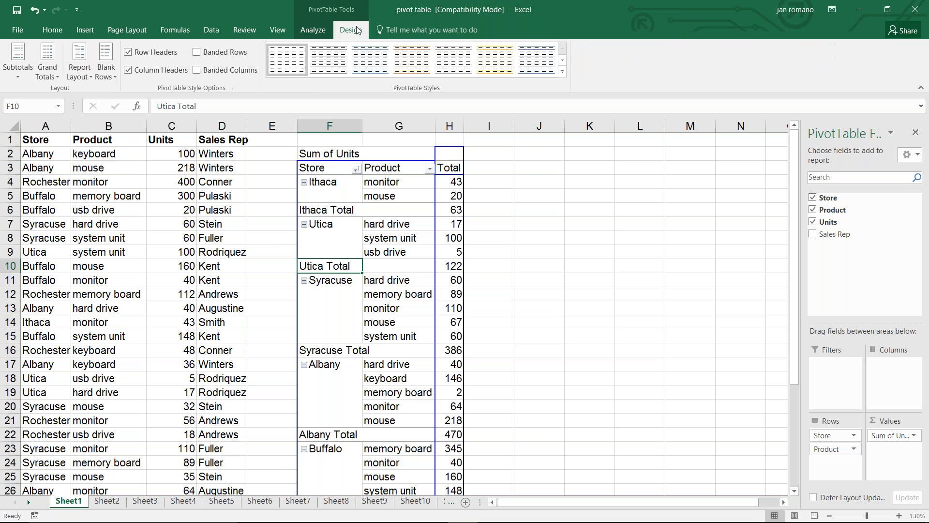
{"action": "left_click", "coordinate": [562, 73]}
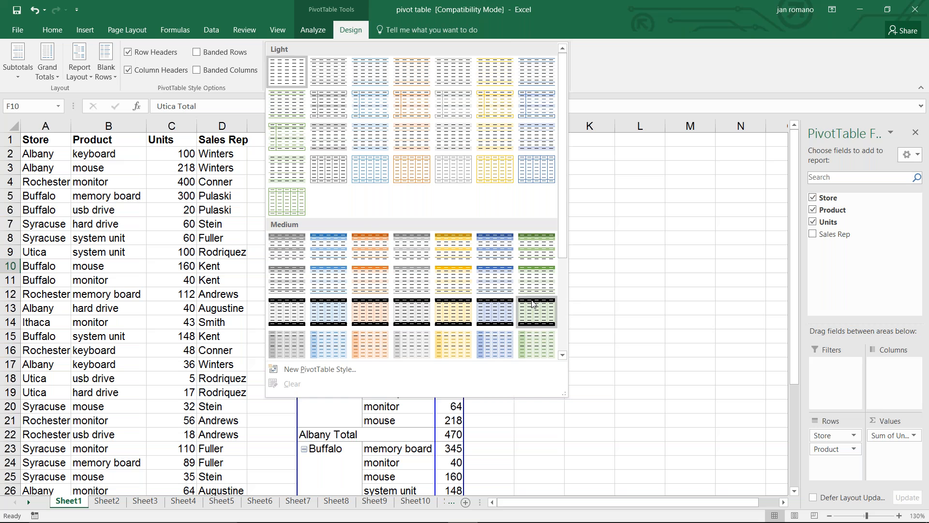
{"action": "left_click", "coordinate": [508, 261]}
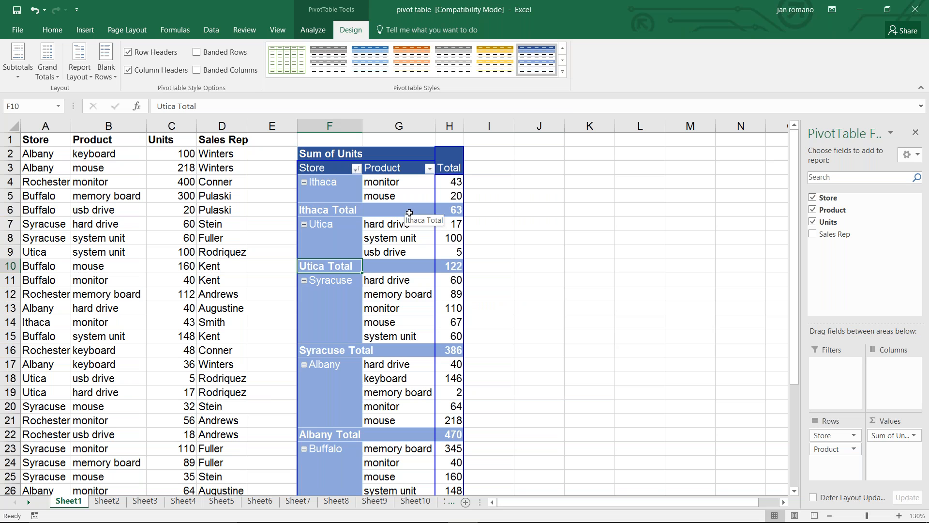
{"action": "left_click", "coordinate": [491, 58]}
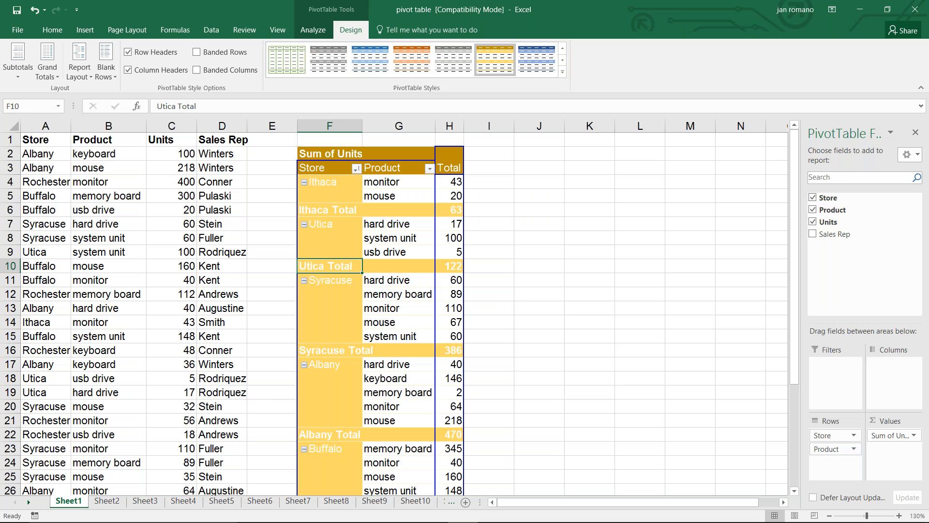
{"action": "left_click", "coordinate": [409, 61]}
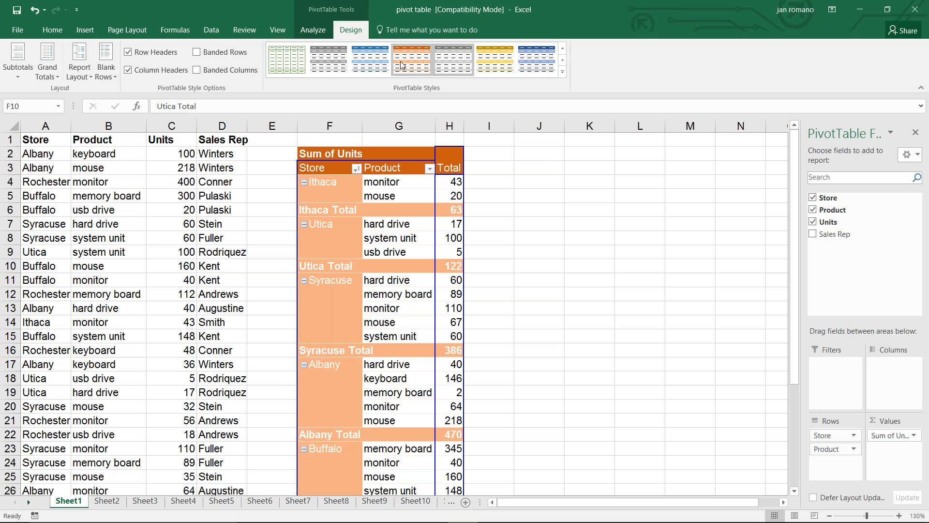
{"action": "left_click", "coordinate": [370, 59]}
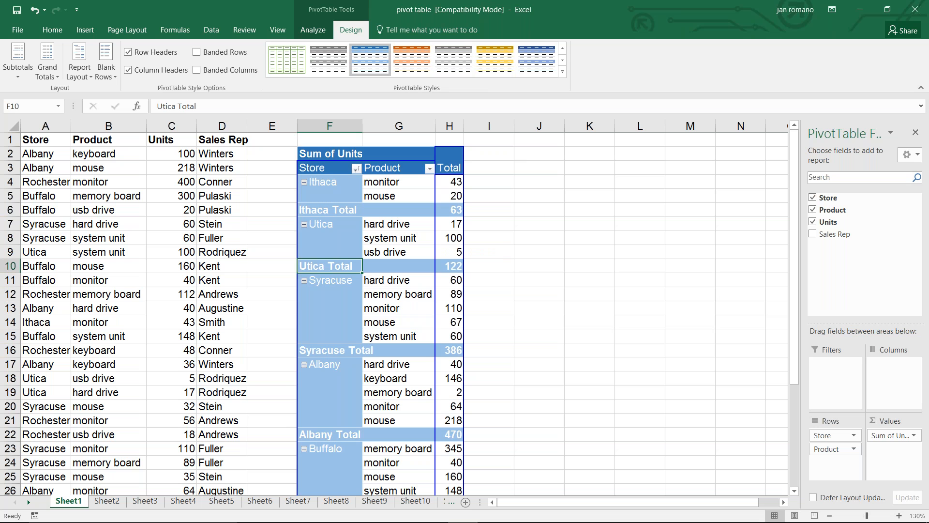
{"action": "left_click", "coordinate": [282, 59]}
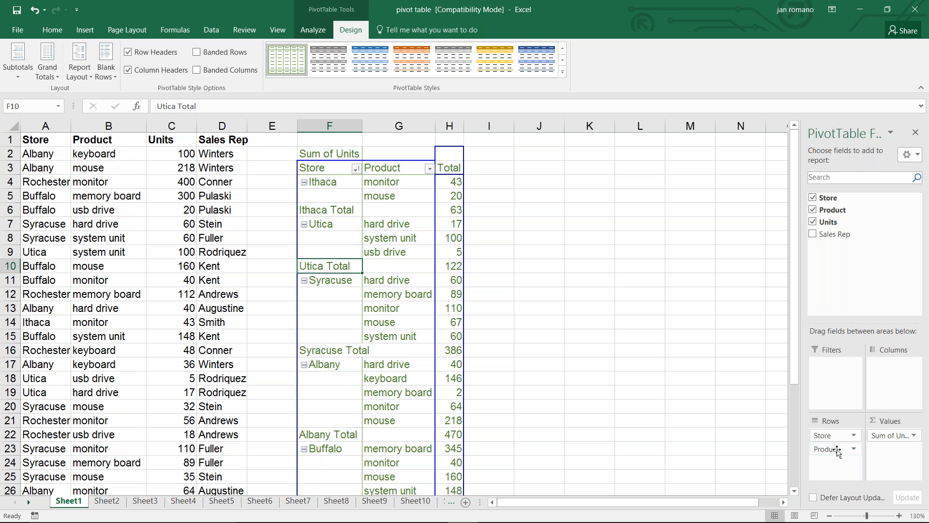
- Make Store the report filter of the PivotTable and filter the product totals to Rochester
{"action": "left_click_drag", "start_coordinate": [831, 438], "coordinate": [832, 368]}
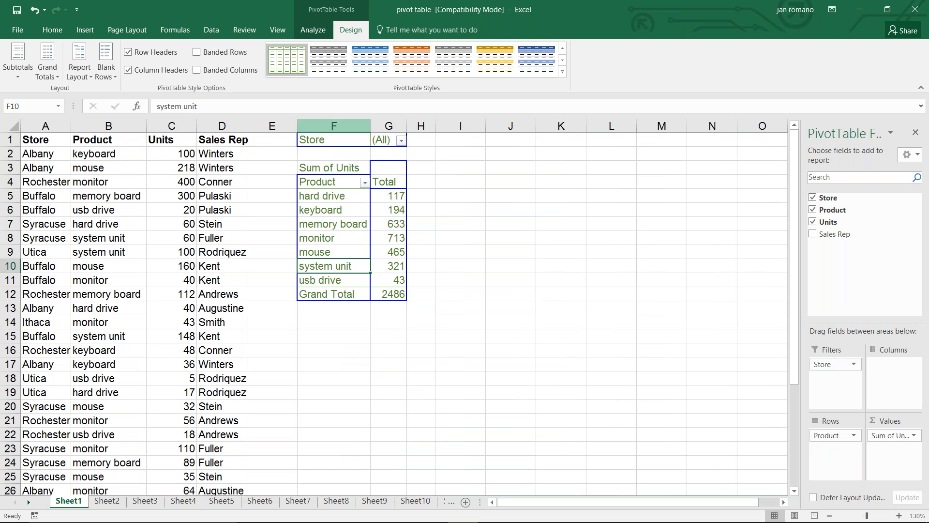
{"action": "left_click", "coordinate": [335, 139]}
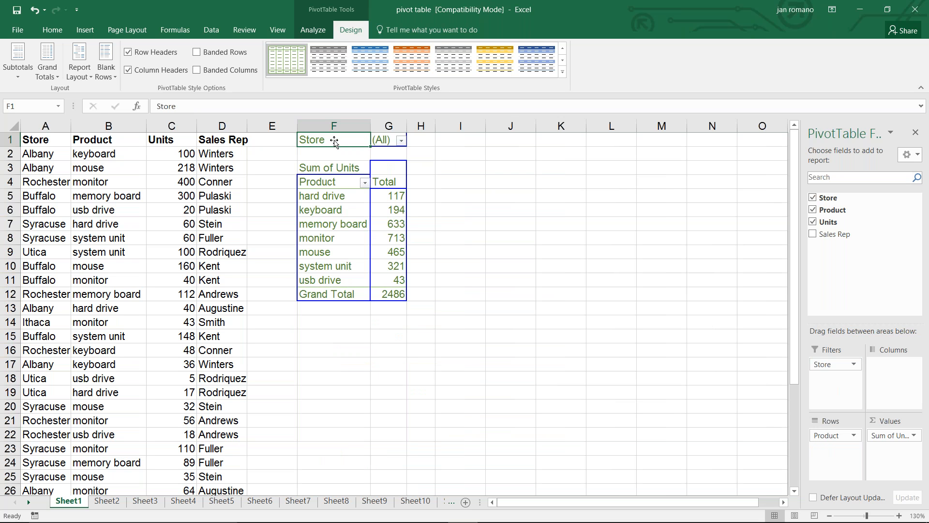
{"action": "left_click", "coordinate": [401, 141]}
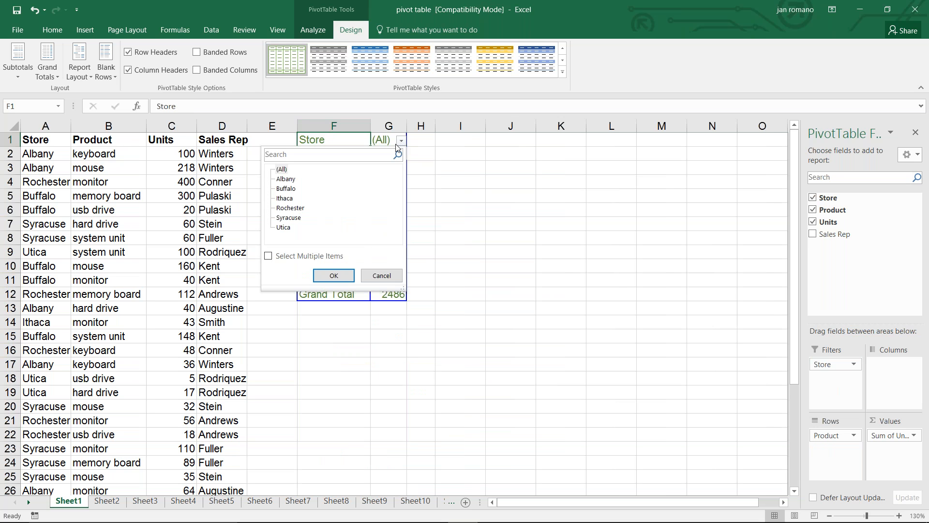
{"action": "left_click", "coordinate": [294, 211]}
{"action": "left_click", "coordinate": [334, 276]}
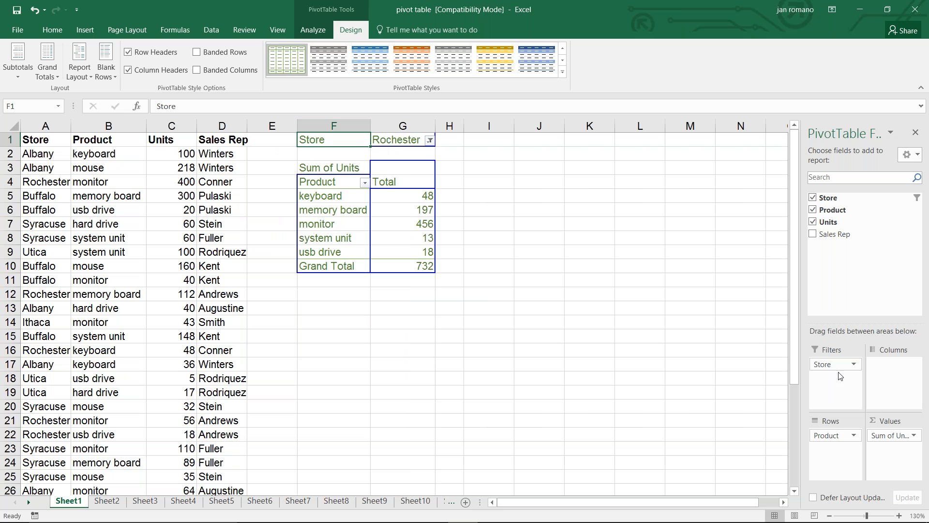
- Rearrange the PivotTable, trying Store as the column field, so that Store is the row field and Product the report filter
{"action": "left_click_drag", "start_coordinate": [828, 365], "coordinate": [888, 366]}
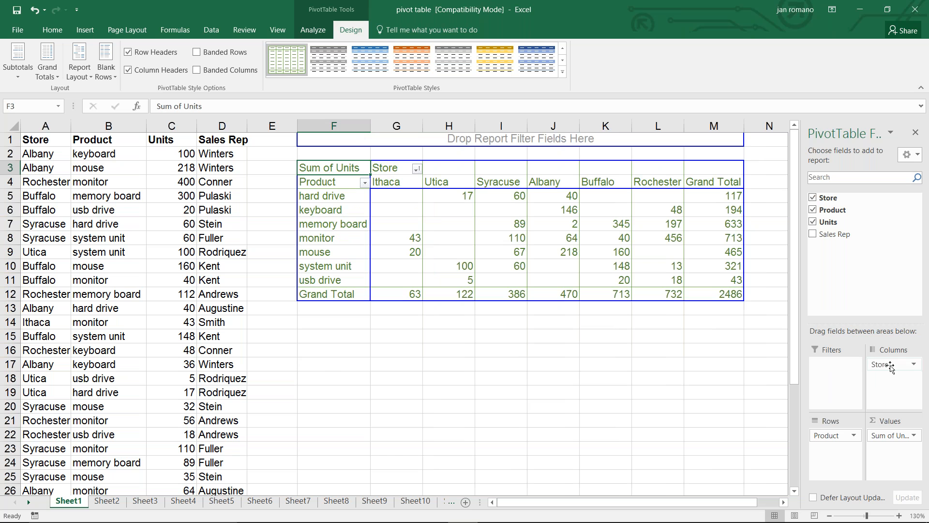
{"action": "left_click_drag", "start_coordinate": [891, 367], "coordinate": [844, 458]}
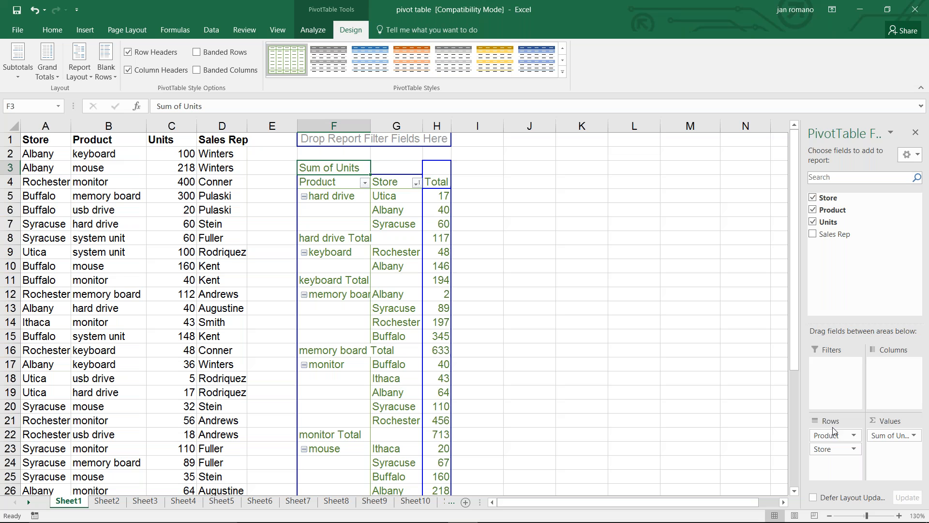
{"action": "left_click_drag", "start_coordinate": [828, 437], "coordinate": [841, 382]}
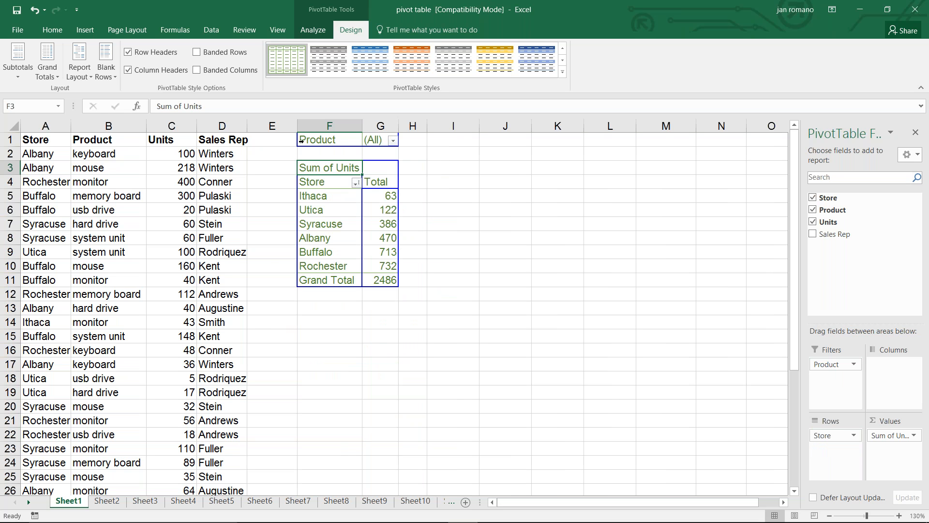
- Filter the store totals to the memory board product and select the grand total
{"action": "left_click", "coordinate": [393, 140]}
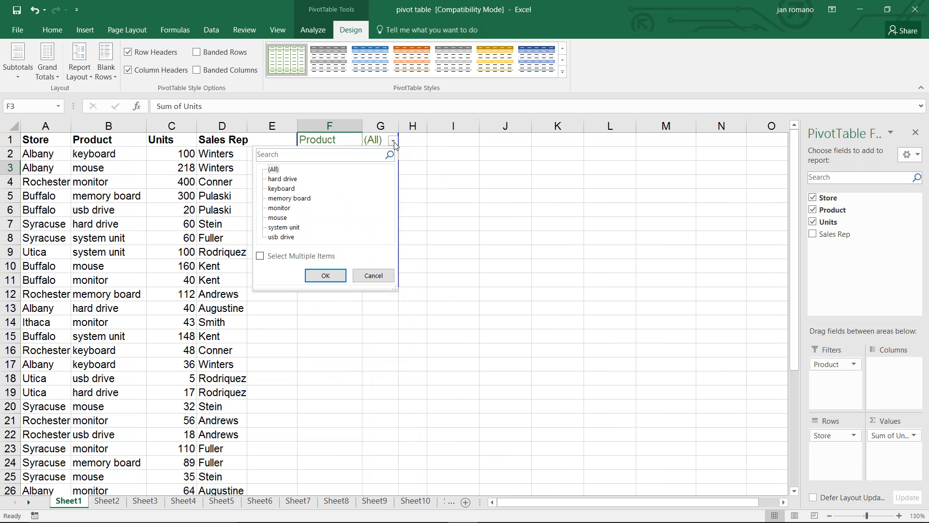
{"action": "left_click", "coordinate": [285, 198]}
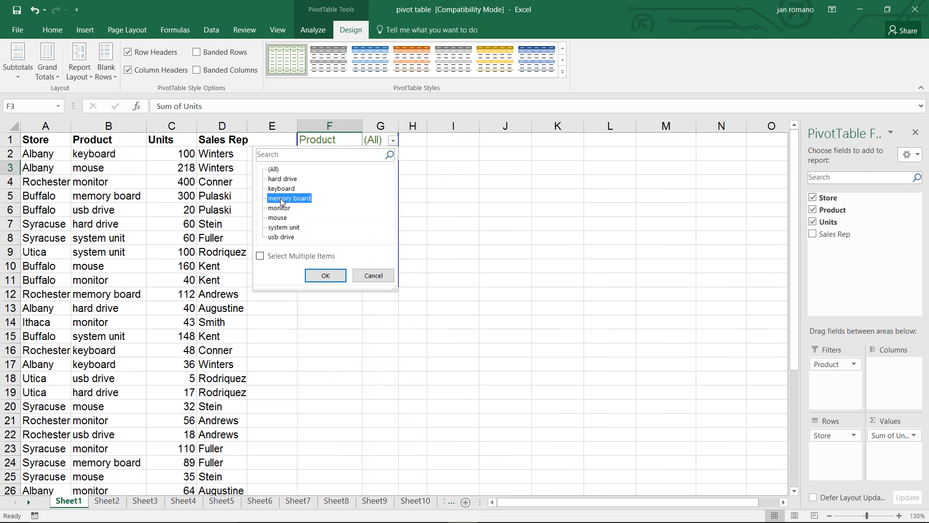
{"action": "left_click", "coordinate": [325, 276]}
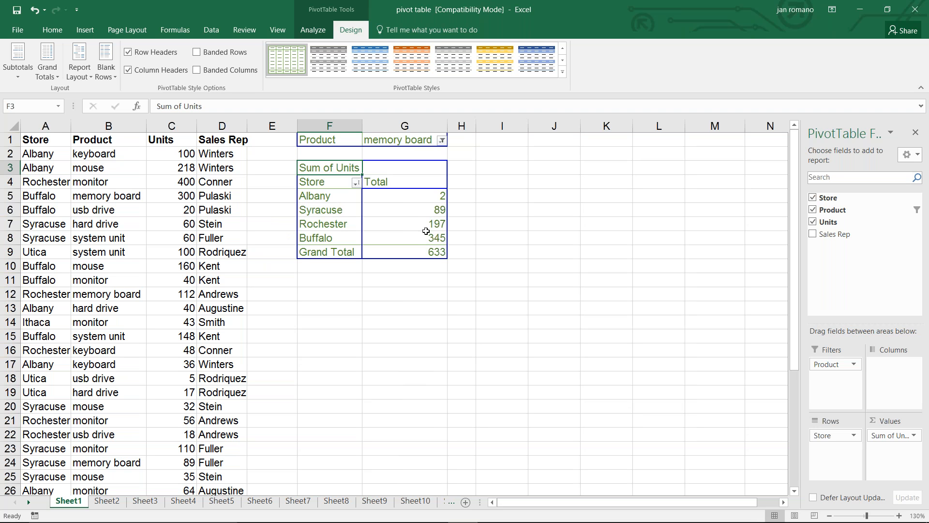
{"action": "left_click", "coordinate": [429, 251]}
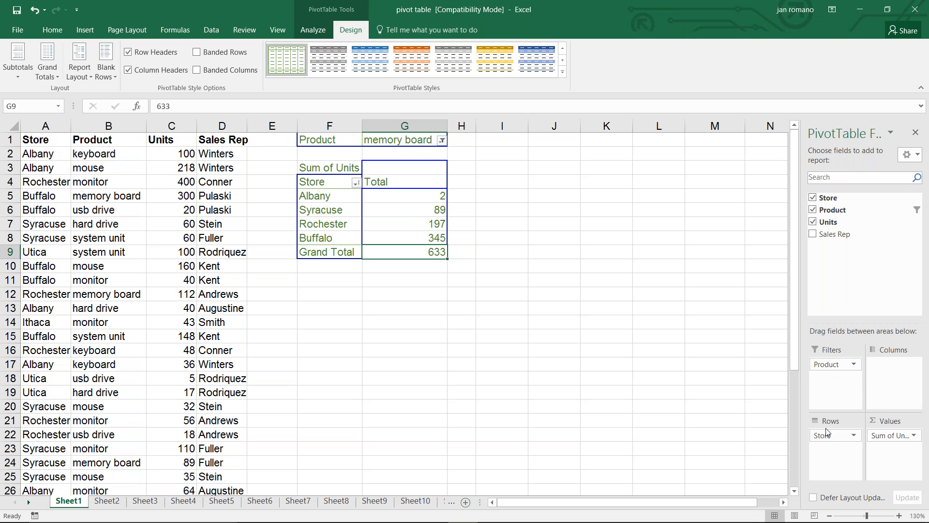
- Try Product as the column field of the PivotTable, review the store-by-product grid, and remove Product from the report
{"action": "left_click_drag", "start_coordinate": [834, 364], "coordinate": [903, 375]}
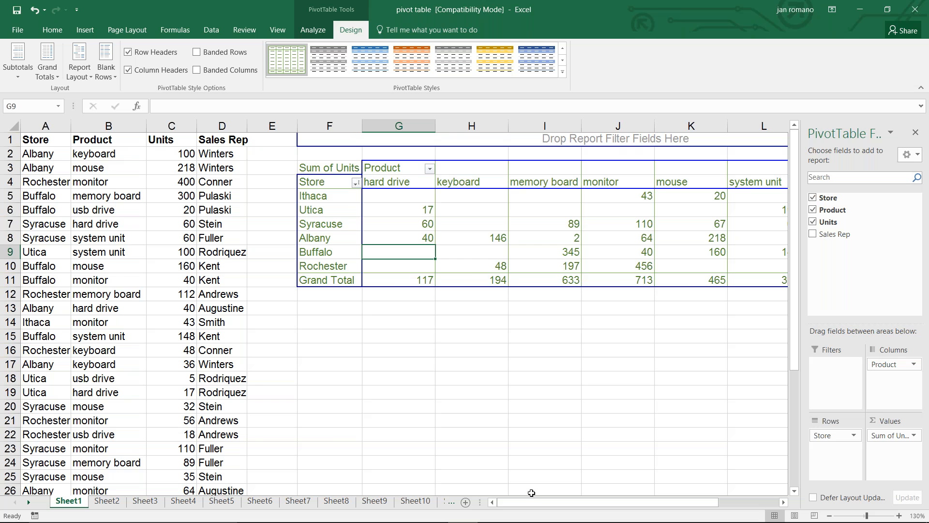
{"action": "left_click_drag", "start_coordinate": [532, 502], "coordinate": [598, 503]}
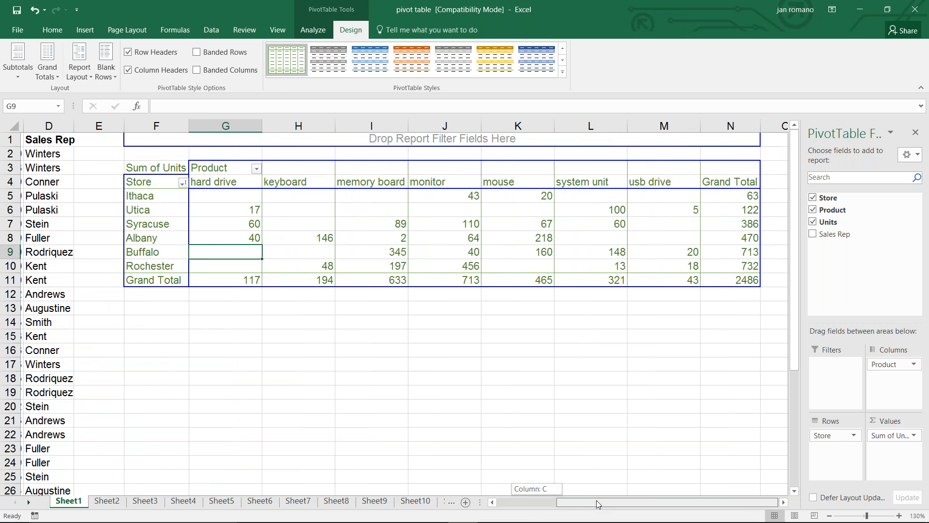
{"action": "left_click_drag", "start_coordinate": [598, 503], "coordinate": [533, 499]}
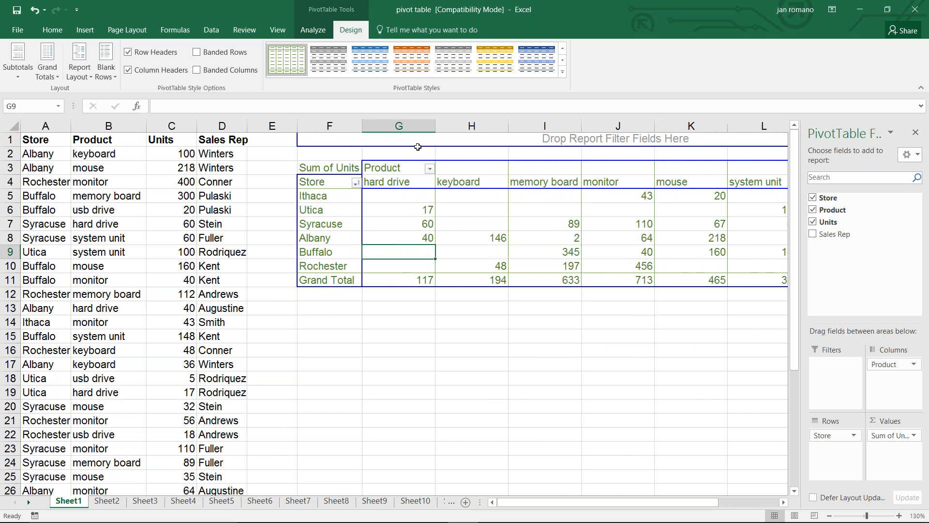
{"action": "left_click", "coordinate": [813, 210]}
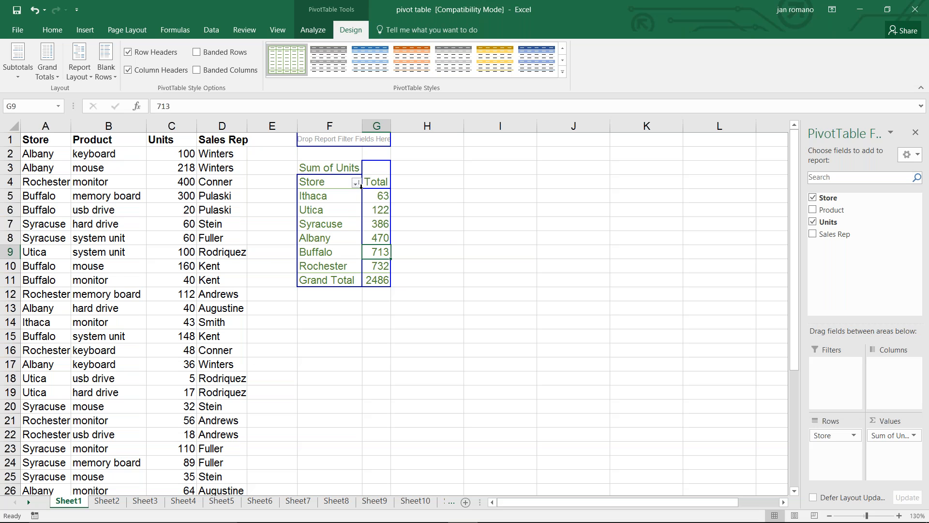
{"action": "mouse_move", "coordinate": [369, 241]}
- Create a second PivotTable from Sheet1!$A$1:$D$32 on the existing worksheet, located at cell F13
{"action": "left_click", "coordinate": [61, 236]}
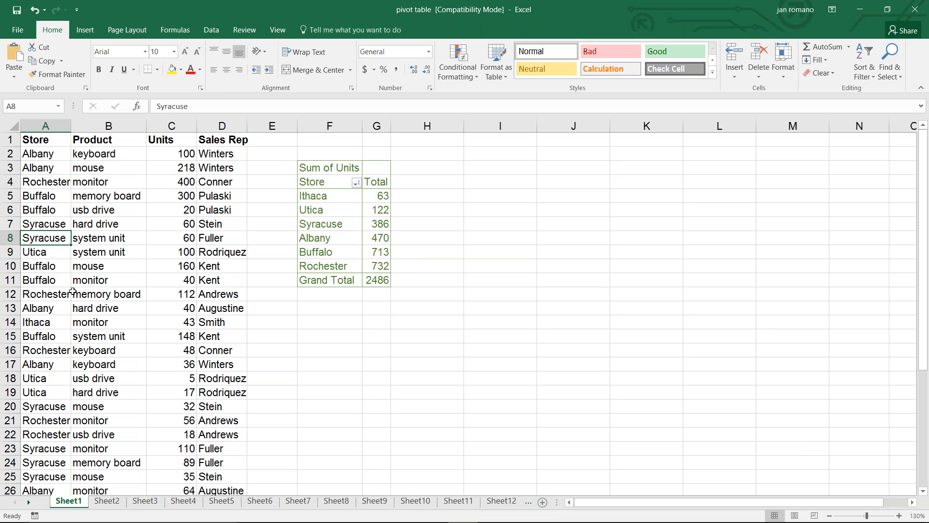
{"action": "left_click", "coordinate": [81, 33]}
{"action": "left_click", "coordinate": [25, 60]}
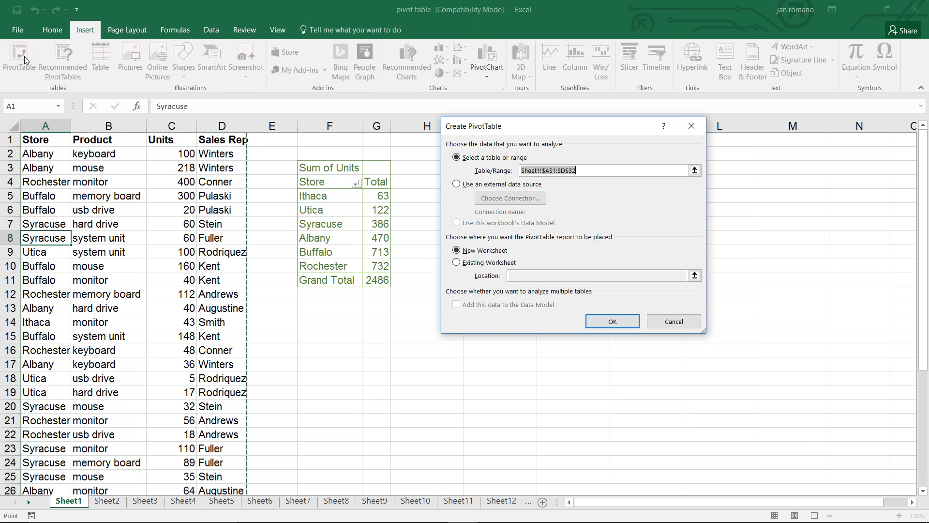
{"action": "left_click", "coordinate": [458, 263]}
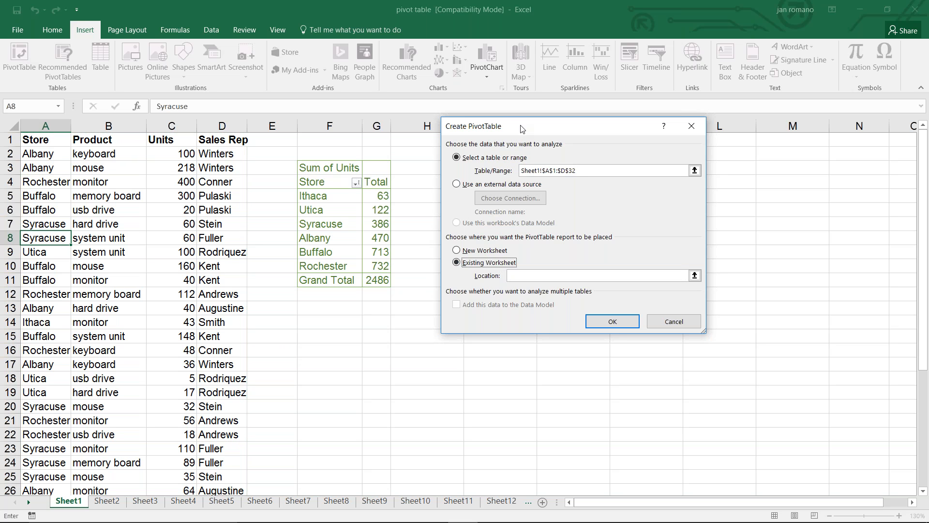
{"action": "key", "text": "Tab"}
{"action": "left_click", "coordinate": [315, 311]}
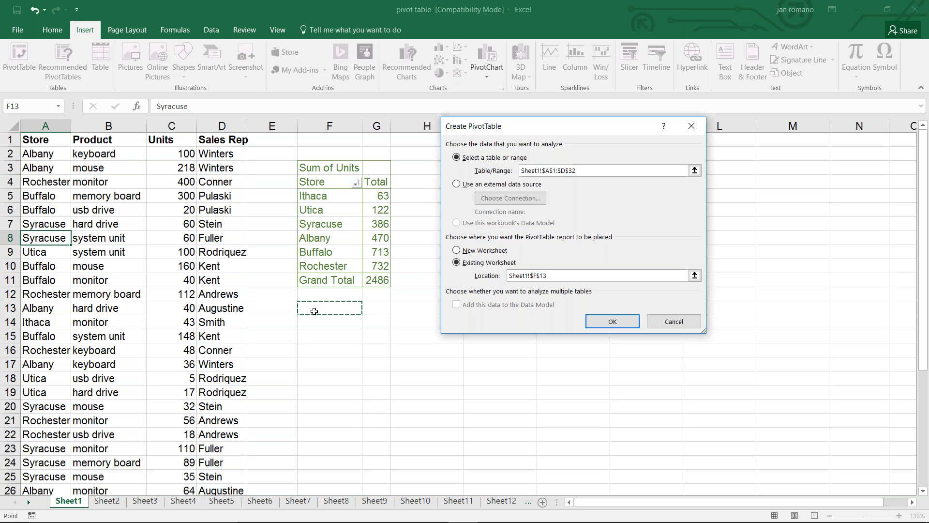
{"action": "left_click", "coordinate": [616, 322]}
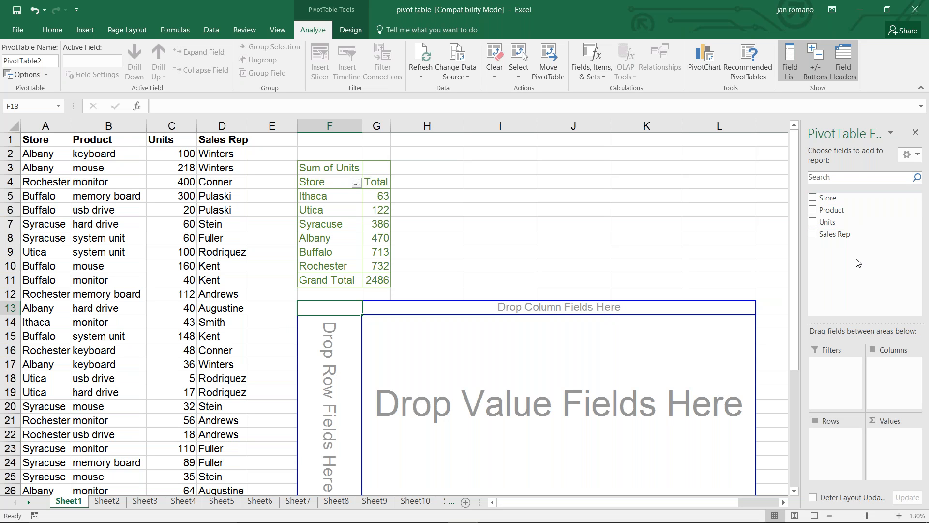
- Summarize Units by Sales Rep in the new PivotTable and sort its totals in ascending order
{"action": "left_click", "coordinate": [812, 233]}
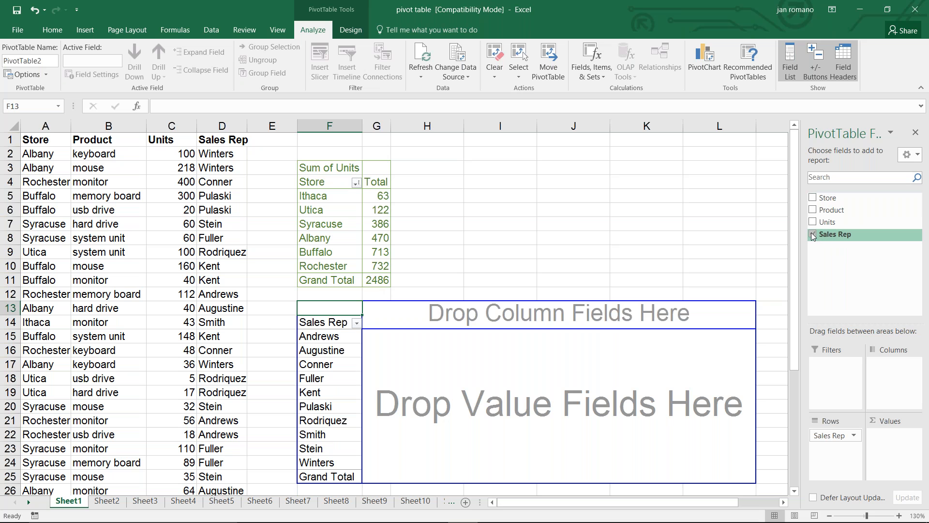
{"action": "left_click", "coordinate": [812, 223]}
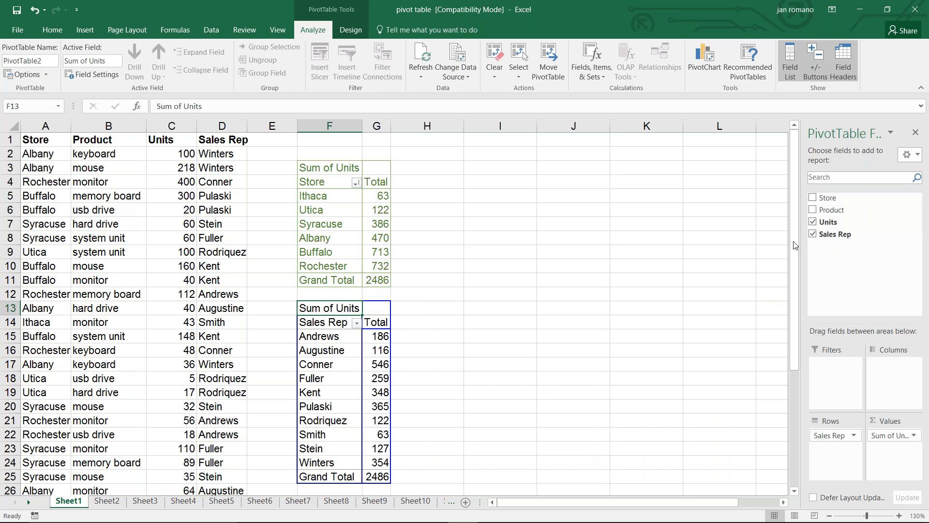
{"action": "left_click", "coordinate": [384, 367]}
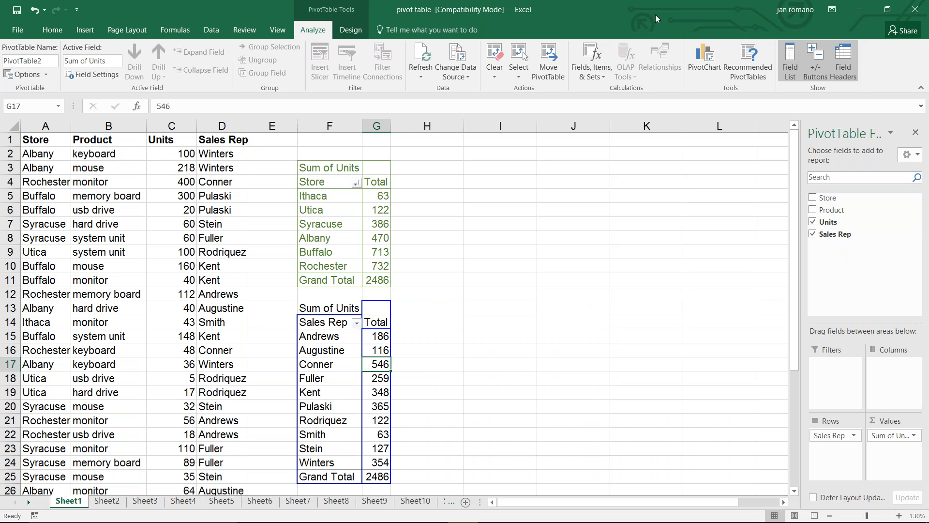
{"action": "left_click", "coordinate": [210, 30]}
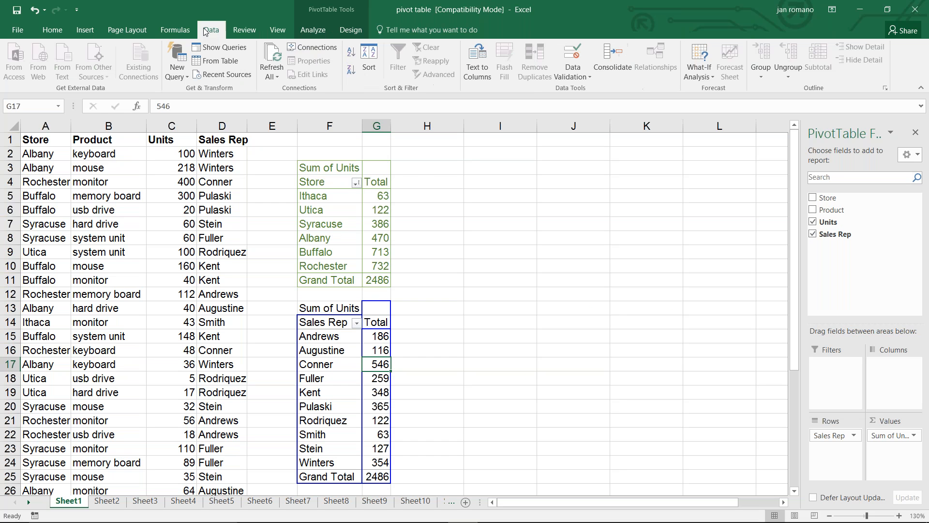
{"action": "left_click", "coordinate": [351, 53]}
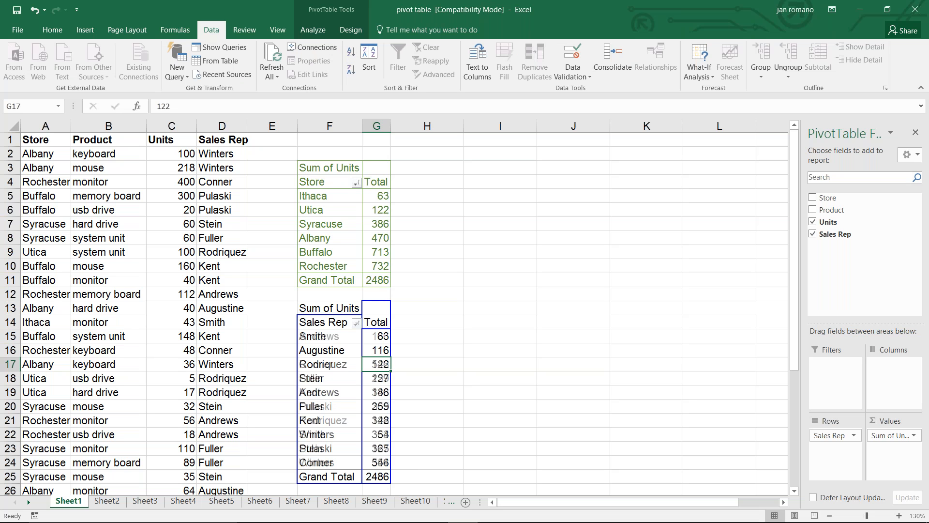
{"action": "left_click", "coordinate": [376, 463]}
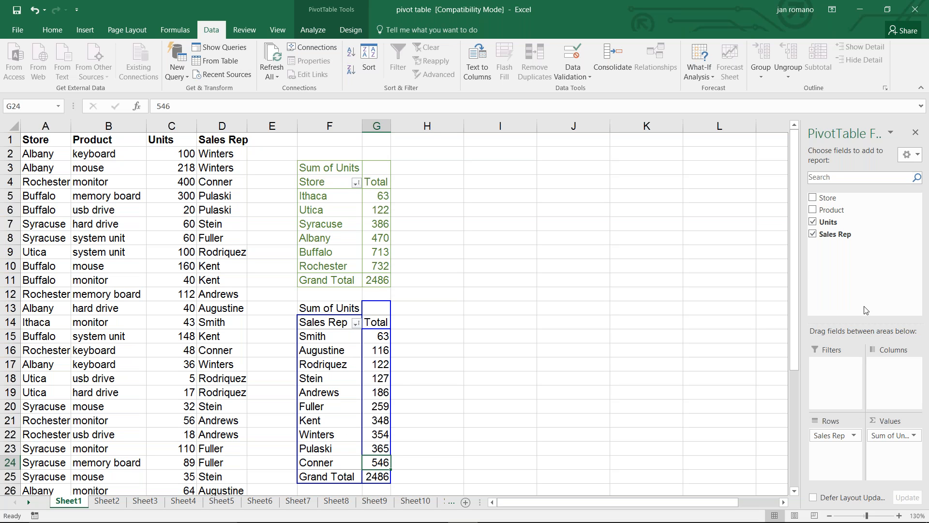
- Add Product as a second row field beneath Sales Rep and review each rep's product breakdown
{"action": "left_click", "coordinate": [813, 210]}
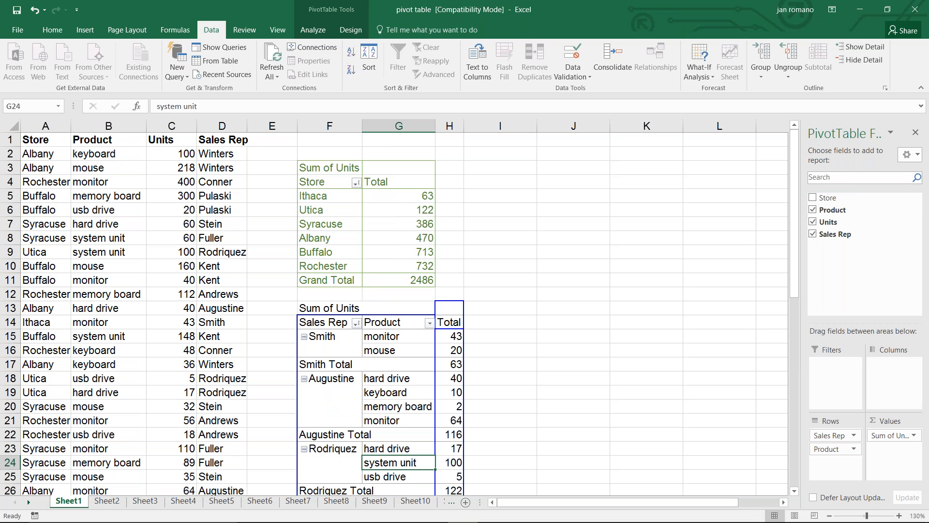
{"action": "scroll", "coordinate": [344, 356], "scroll_direction": "down", "scroll_amount": 1}
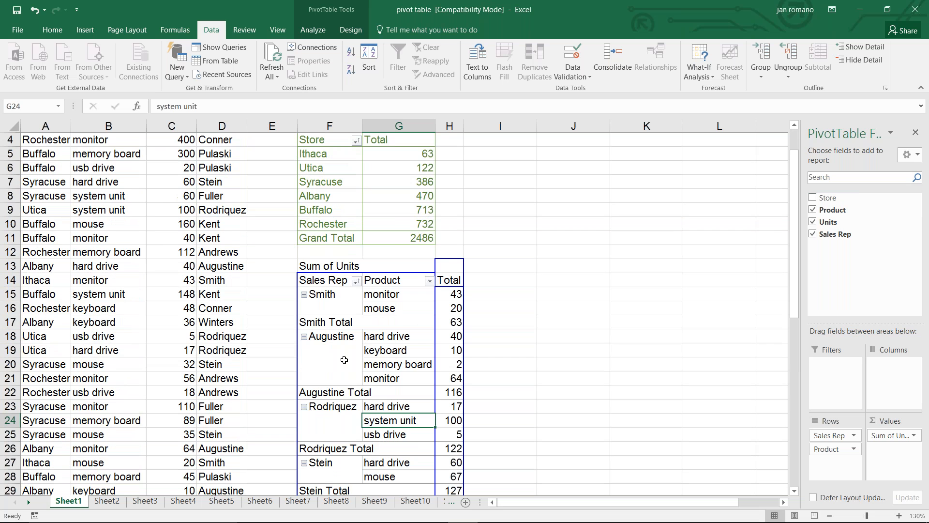
{"action": "scroll", "coordinate": [344, 357], "scroll_direction": "down", "scroll_amount": 3}
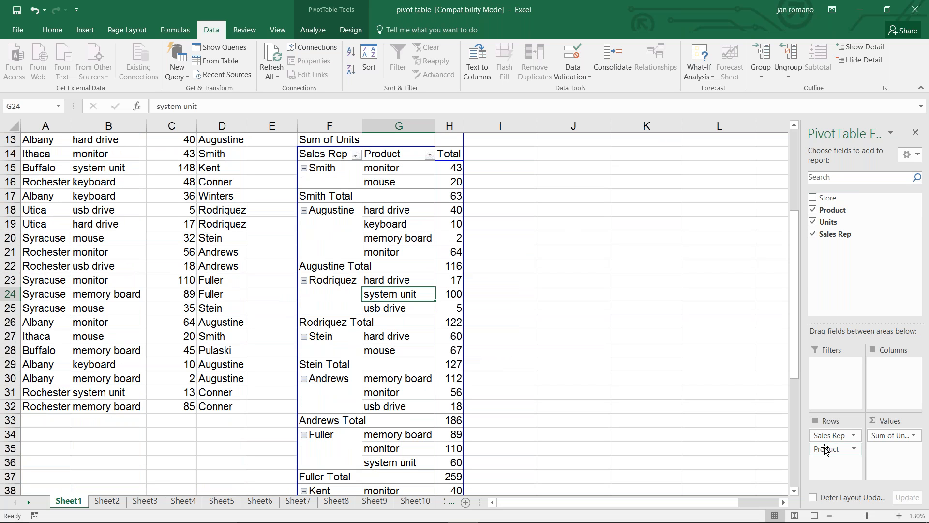
- Make Sales Rep the column field with Product remaining in the rows, and review the product-by-rep grid
{"action": "mouse_move", "coordinate": [827, 441]}
{"action": "left_mouse_down"}
{"action": "mouse_move", "coordinate": [907, 380]}
{"action": "mouse_move", "coordinate": [900, 368]}
{"action": "left_mouse_up"}
{"action": "left_click_drag", "start_coordinate": [548, 500], "coordinate": [604, 505]}
{"action": "scroll", "coordinate": [295, 343], "scroll_direction": "up", "scroll_amount": 1}
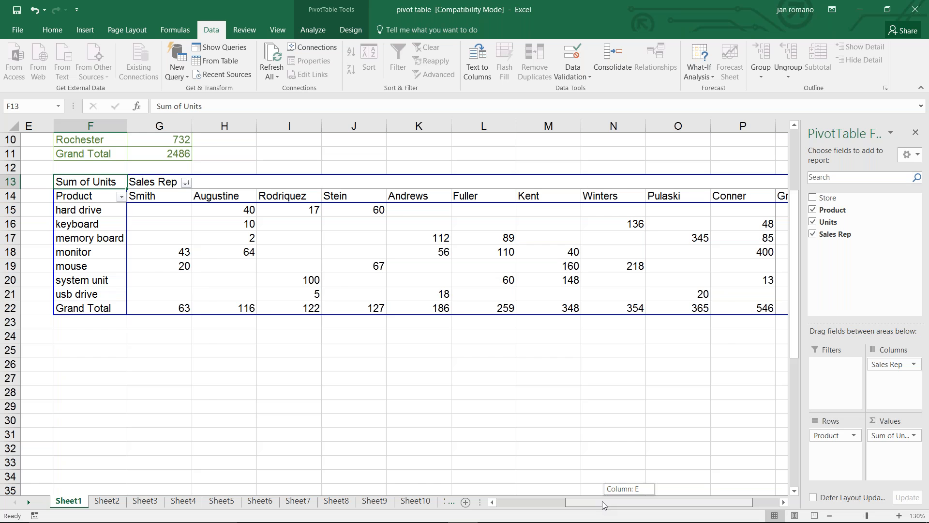
{"action": "left_click_drag", "start_coordinate": [603, 505], "coordinate": [602, 505]}
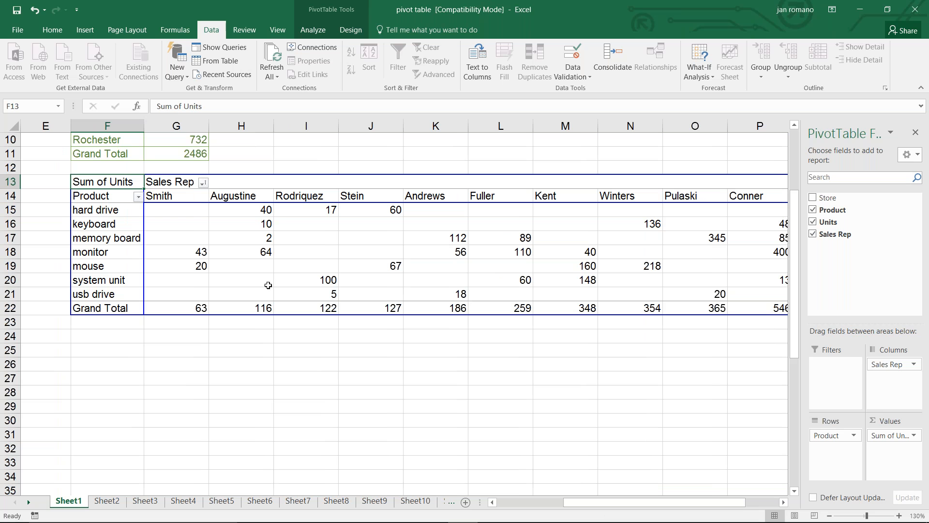
{"action": "mouse_move", "coordinate": [267, 281]}
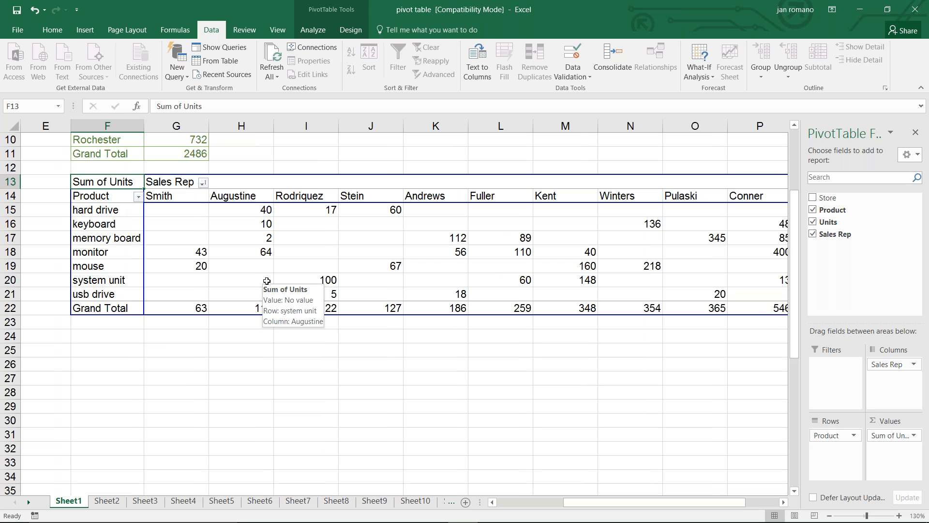
- Set the units of the first source record, Albany keyboard in cell C2, to 500
{"action": "left_click_drag", "start_coordinate": [594, 503], "coordinate": [526, 504]}
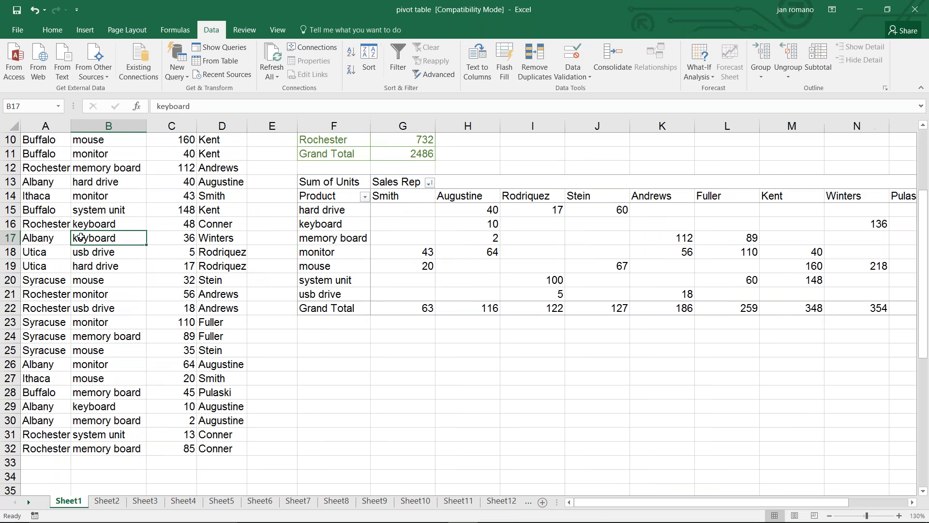
{"action": "scroll", "coordinate": [81, 237], "scroll_direction": "up", "scroll_amount": 3}
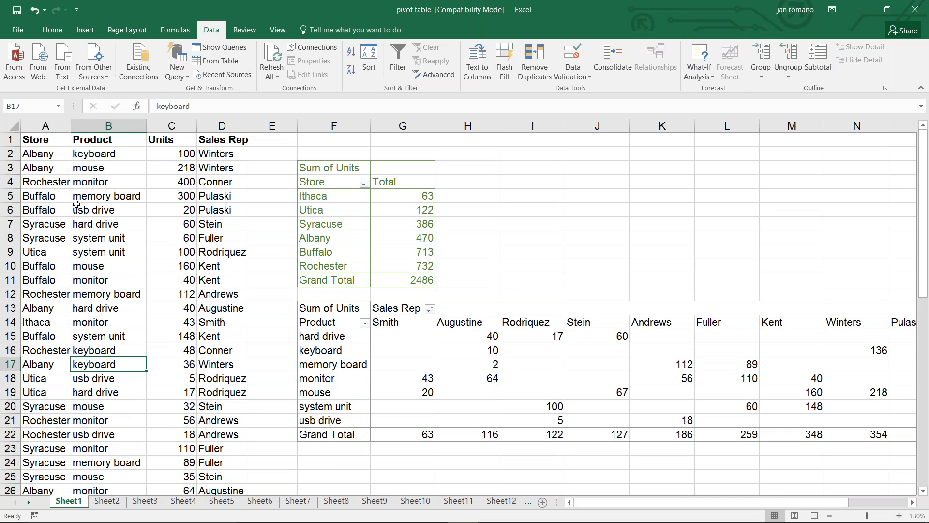
{"action": "left_click", "coordinate": [186, 152]}
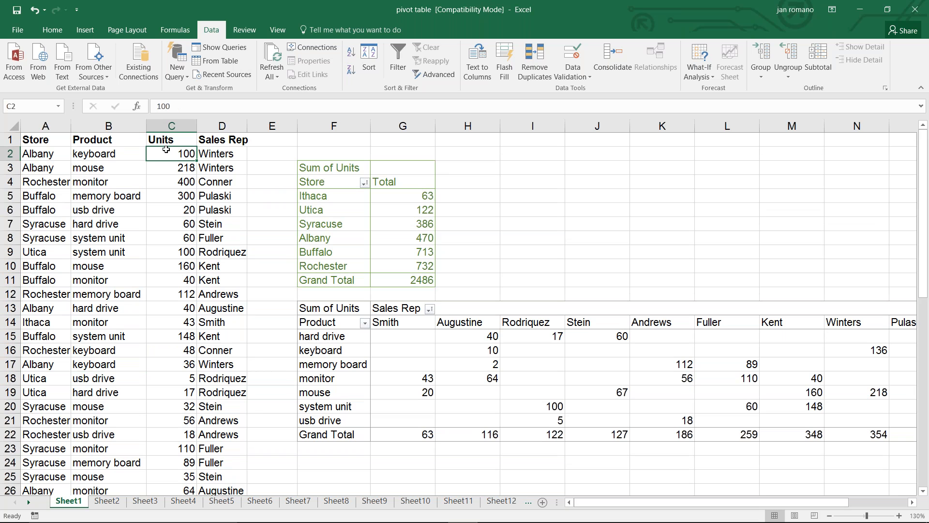
{"action": "type", "text": "5"}
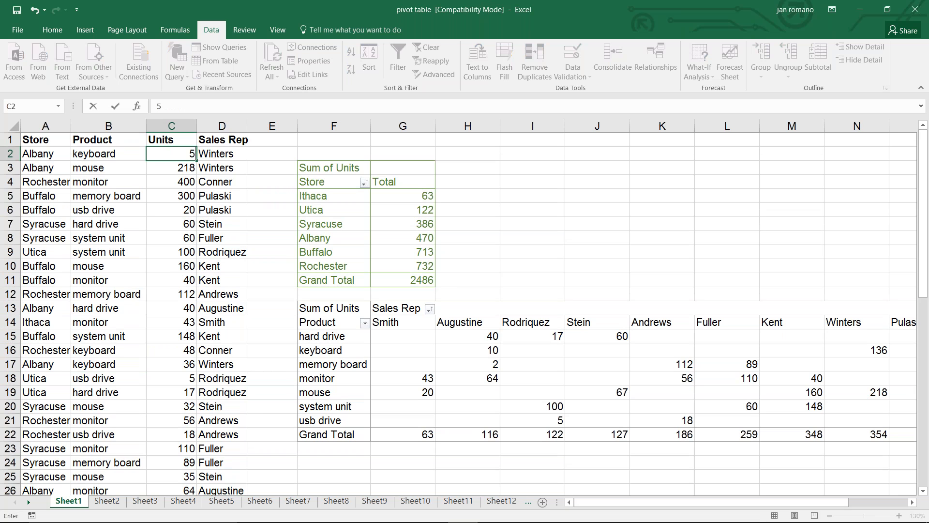
{"action": "type", "text": "00"}
{"action": "key", "text": "Return"}
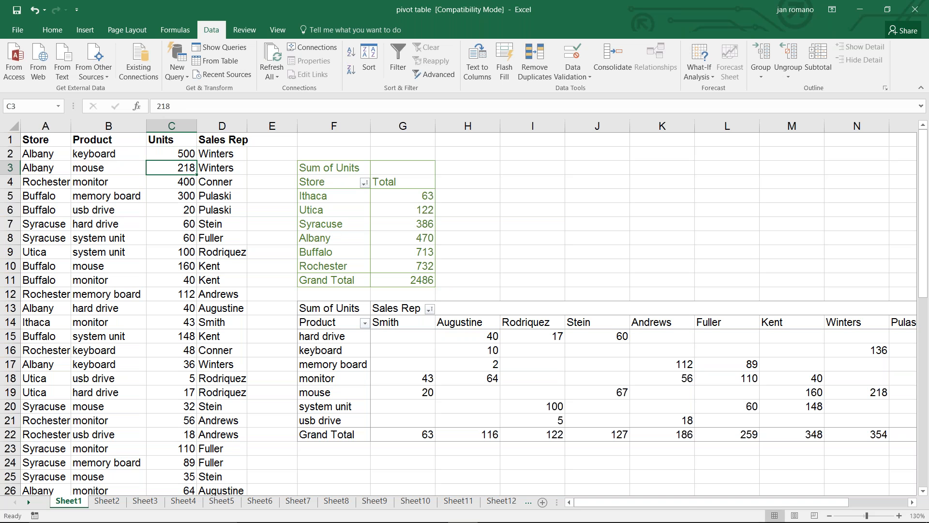
- Refresh all PivotTables in the workbook so they pick up the changed source units
{"action": "left_click", "coordinate": [338, 225]}
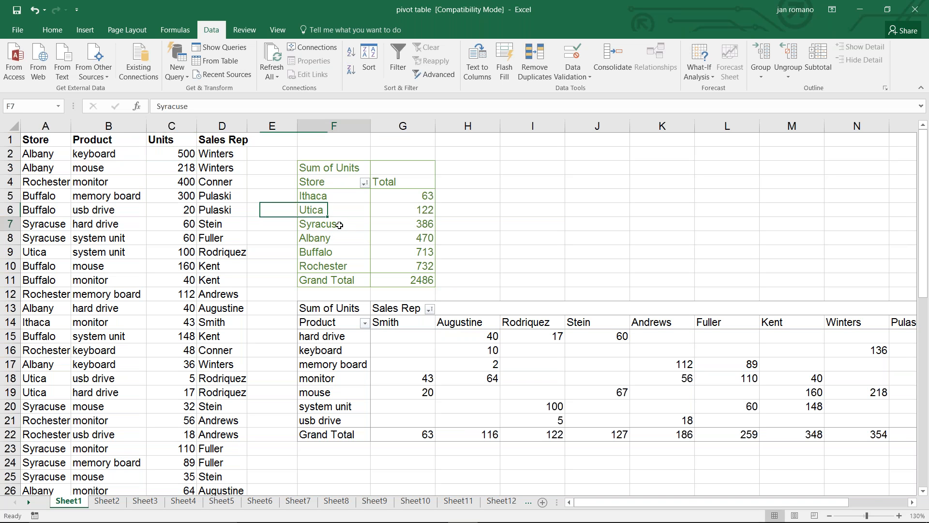
{"action": "mouse_move", "coordinate": [466, 369]}
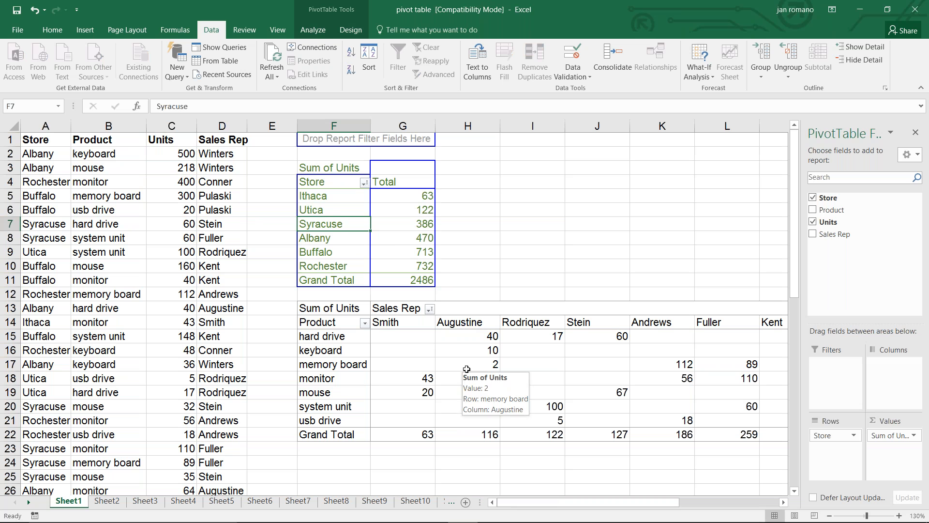
{"action": "left_click", "coordinate": [323, 238]}
{"action": "mouse_move", "coordinate": [420, 240]}
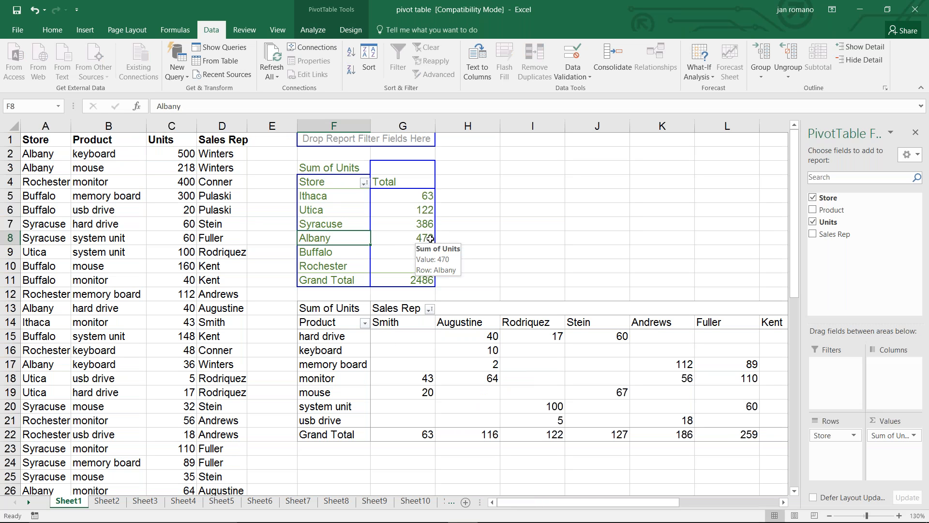
{"action": "left_click", "coordinate": [314, 30]}
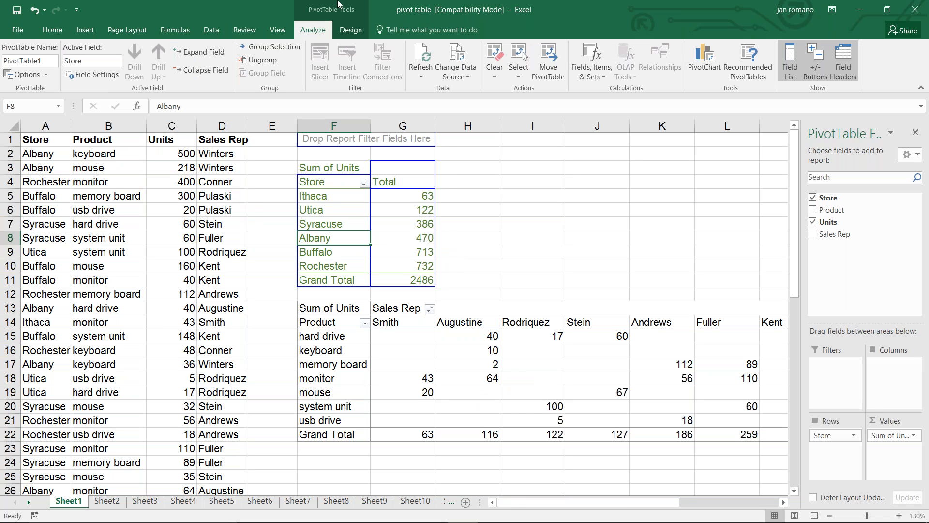
{"action": "left_click", "coordinate": [422, 75]}
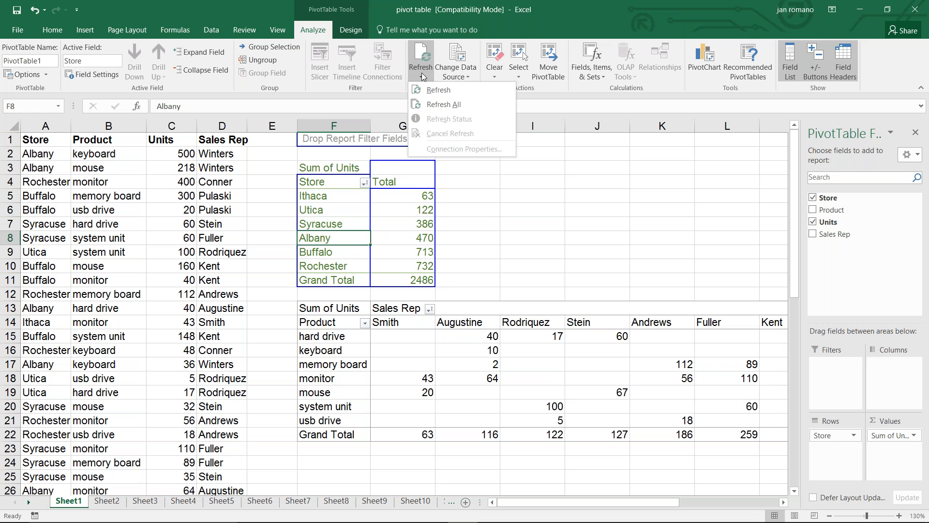
{"action": "left_click", "coordinate": [437, 103]}
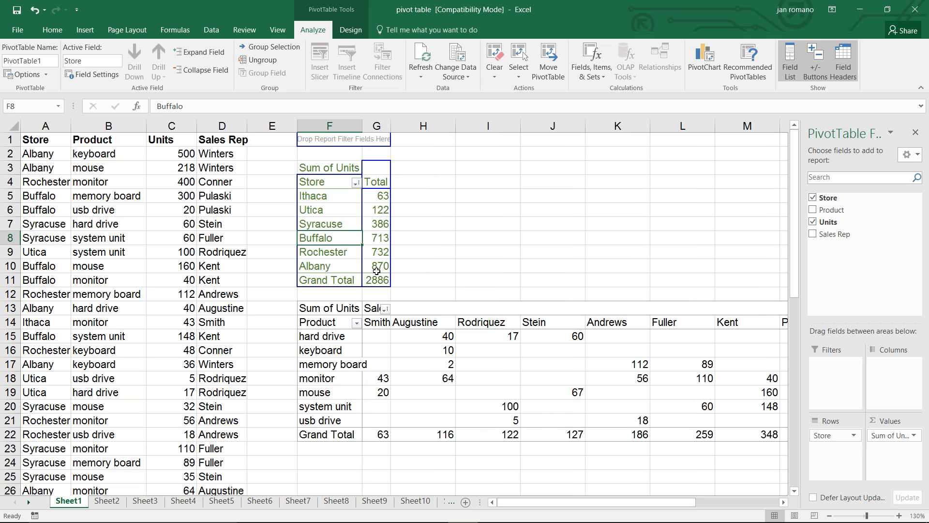
- Compare the edited units in C2 with Albany's total in the store PivotTable and the matching rep's keyboard units in the product-by-rep PivotTable
{"action": "left_click", "coordinate": [331, 265]}
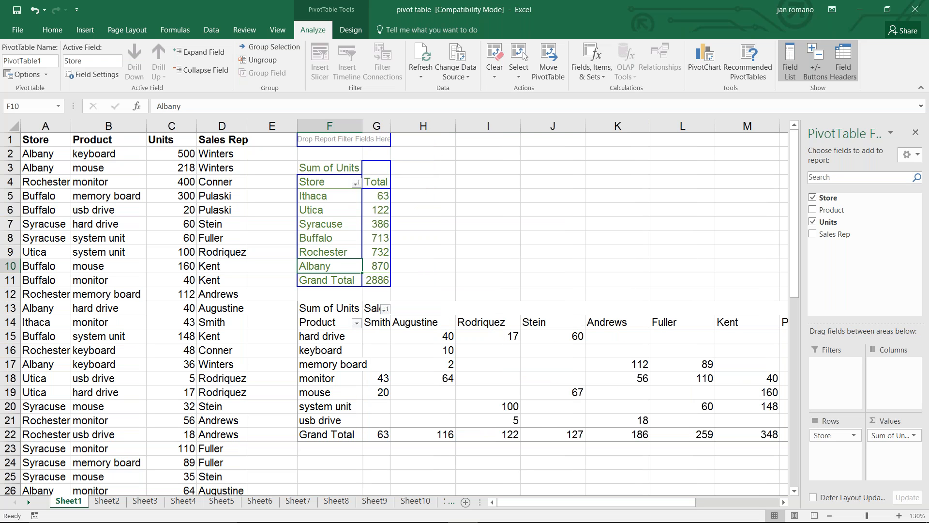
{"action": "left_click", "coordinate": [379, 262]}
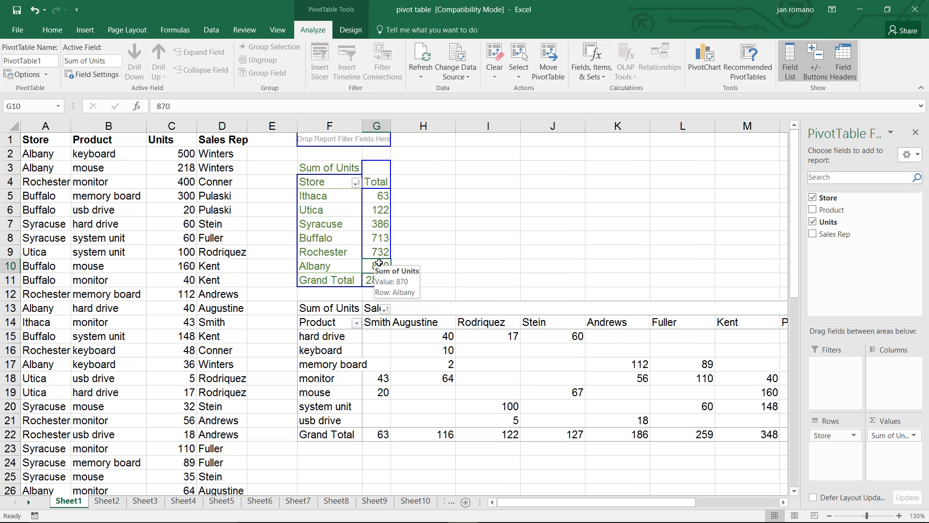
{"action": "left_click", "coordinate": [180, 154]}
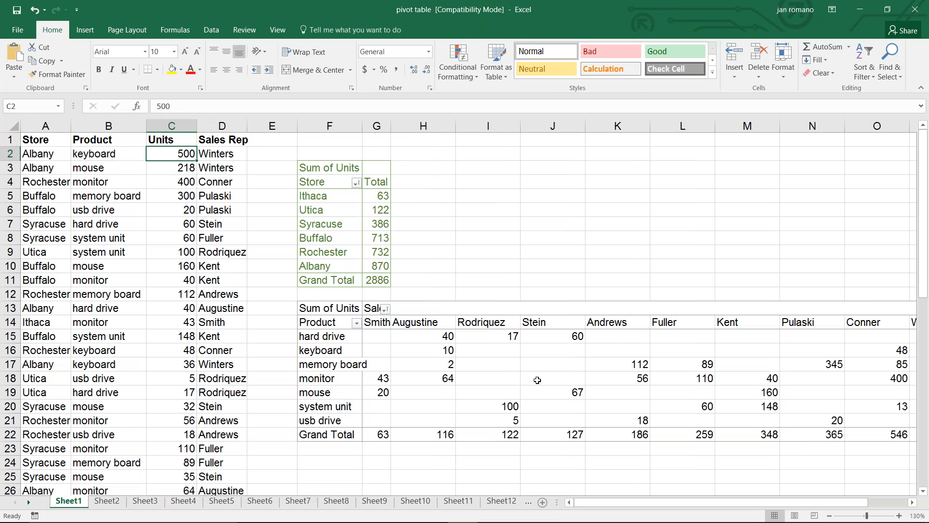
{"action": "mouse_move", "coordinate": [536, 380]}
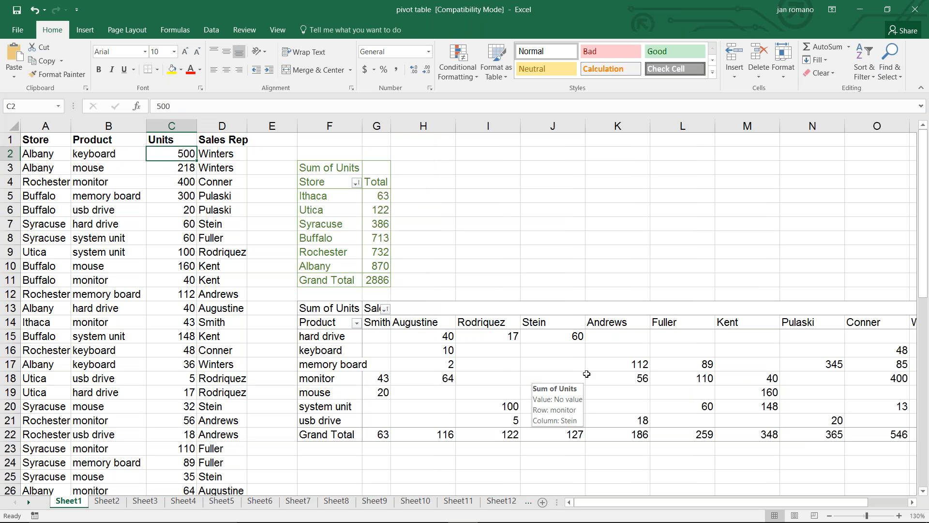
{"action": "left_click_drag", "start_coordinate": [614, 504], "coordinate": [670, 498]}
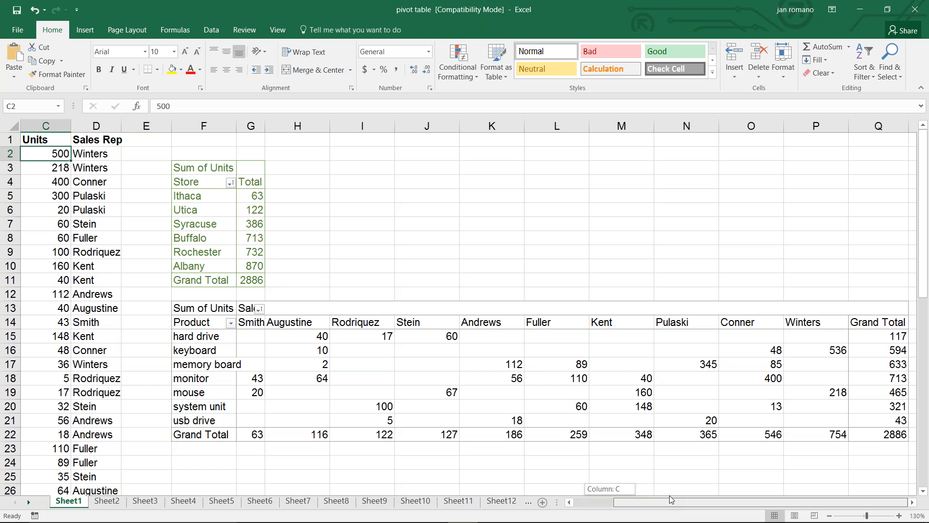
{"action": "left_click", "coordinate": [834, 349]}
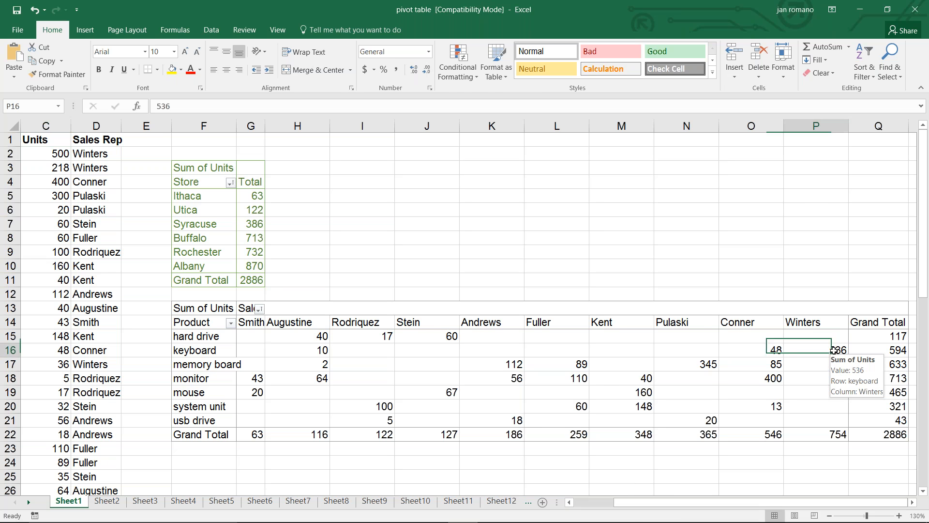
{"action": "left_click_drag", "start_coordinate": [624, 504], "coordinate": [591, 503]}
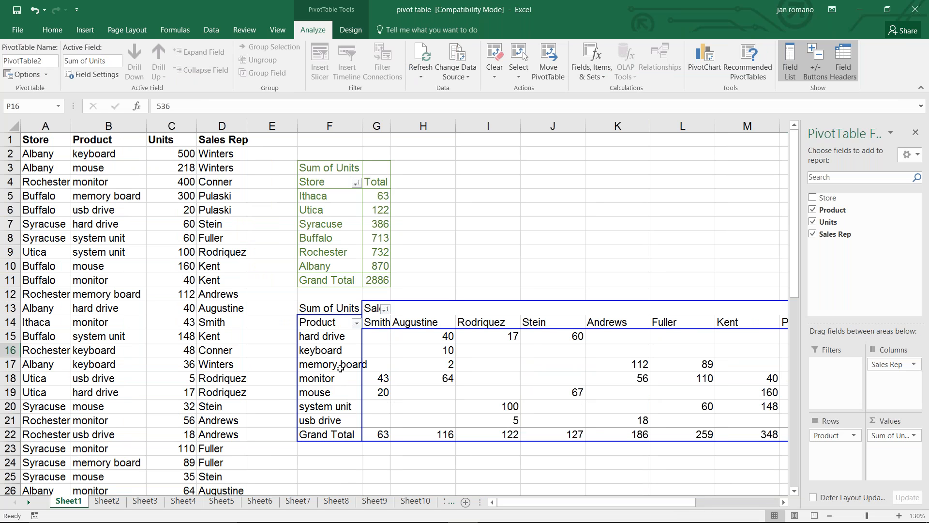
{"action": "left_click", "coordinate": [331, 351]}
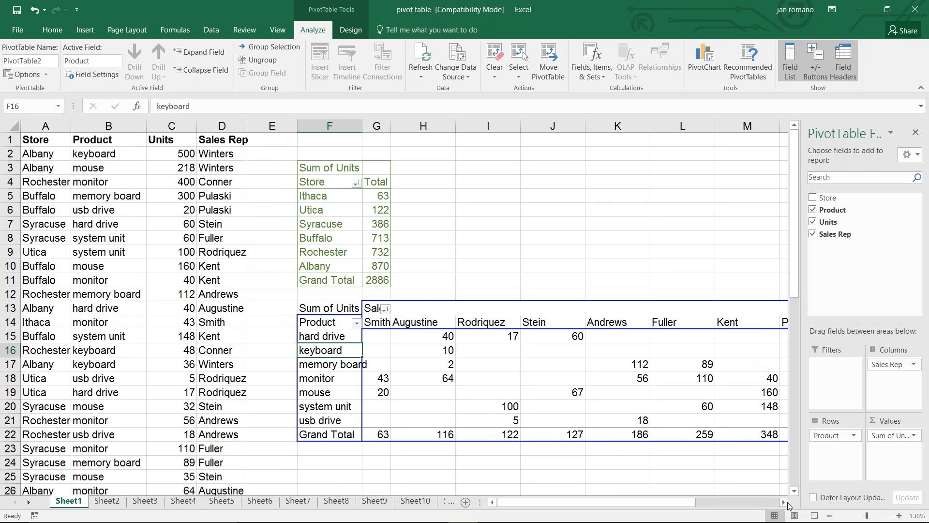
{"action": "left_click", "coordinate": [784, 504]}
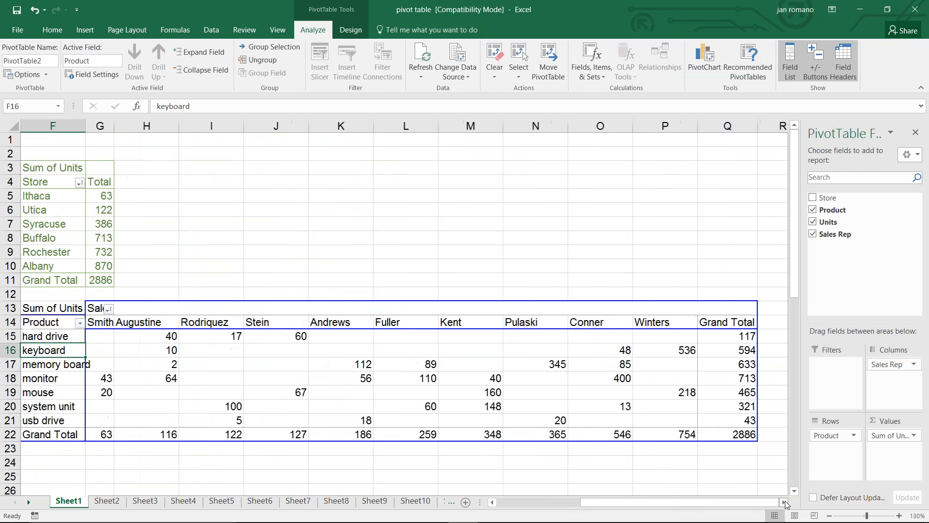
{"action": "left_click", "coordinate": [616, 349]}
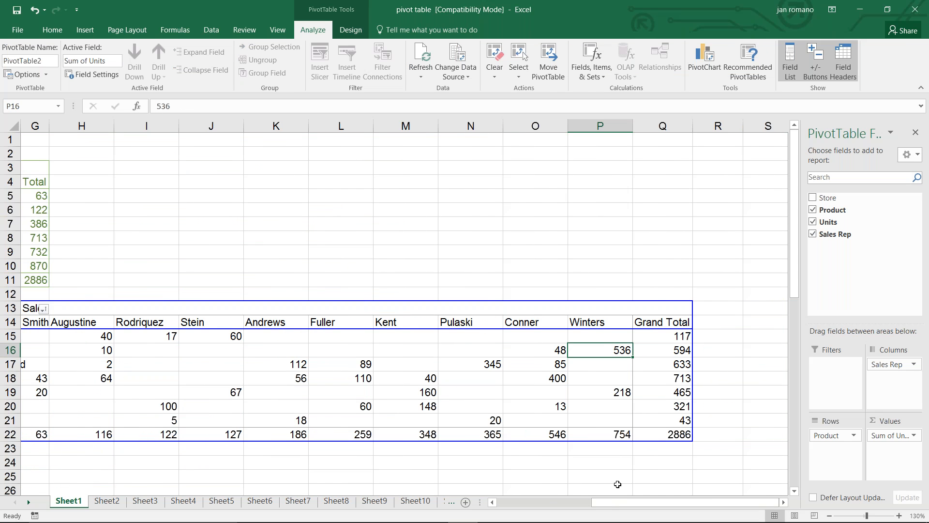
{"action": "left_click_drag", "start_coordinate": [610, 505], "coordinate": [518, 506]}
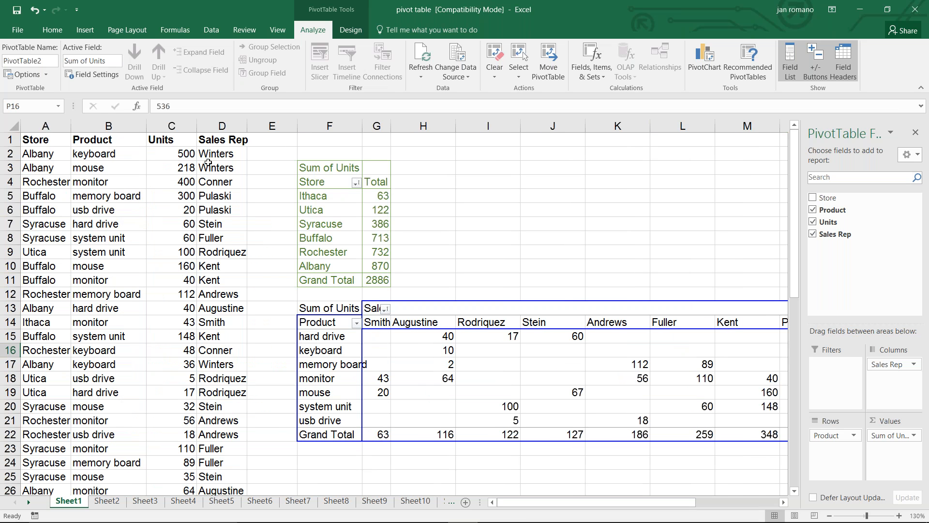
- Sort the source records by Sales Rep in ascending order and review the grouped records beside the PivotTables
{"action": "left_click", "coordinate": [216, 211]}
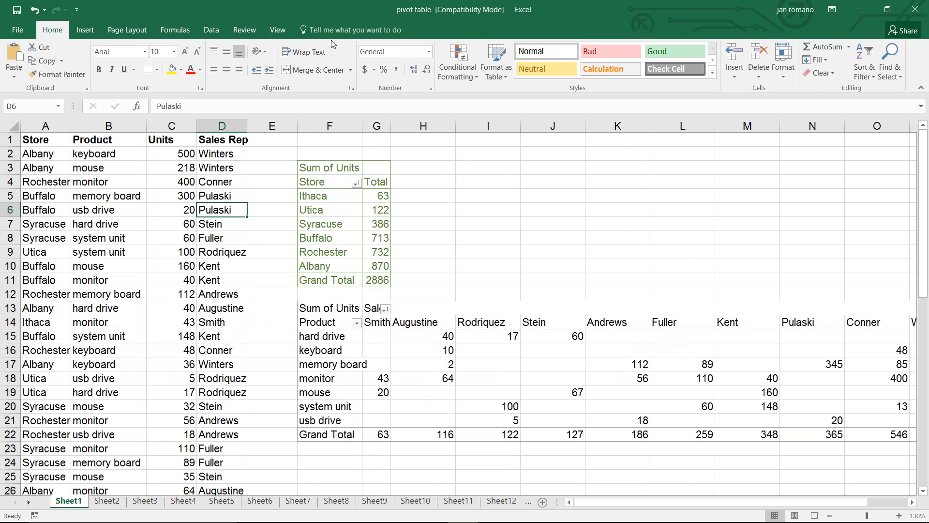
{"action": "left_click", "coordinate": [211, 30]}
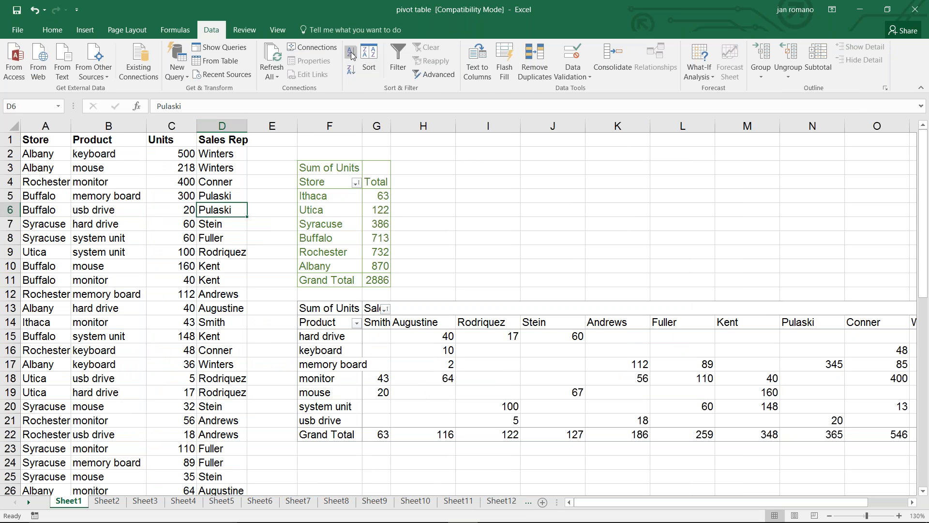
{"action": "left_click", "coordinate": [352, 52]}
{"action": "scroll", "coordinate": [197, 288], "scroll_direction": "down", "scroll_amount": 5}
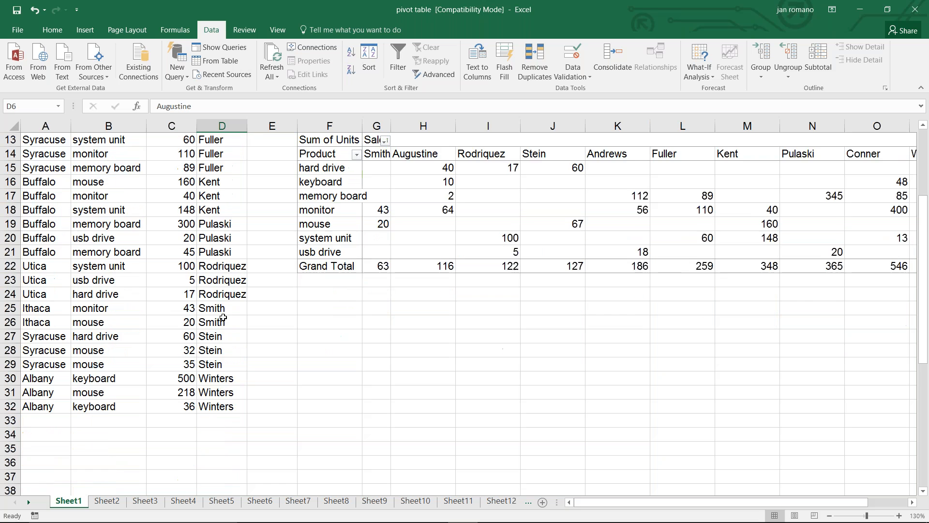
{"action": "left_click", "coordinate": [221, 350]}
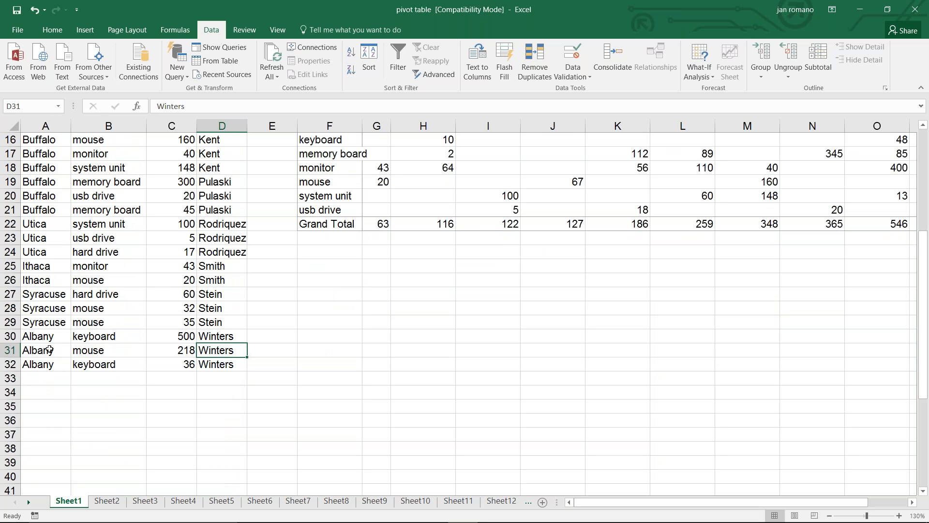
{"action": "left_click", "coordinate": [207, 365]}
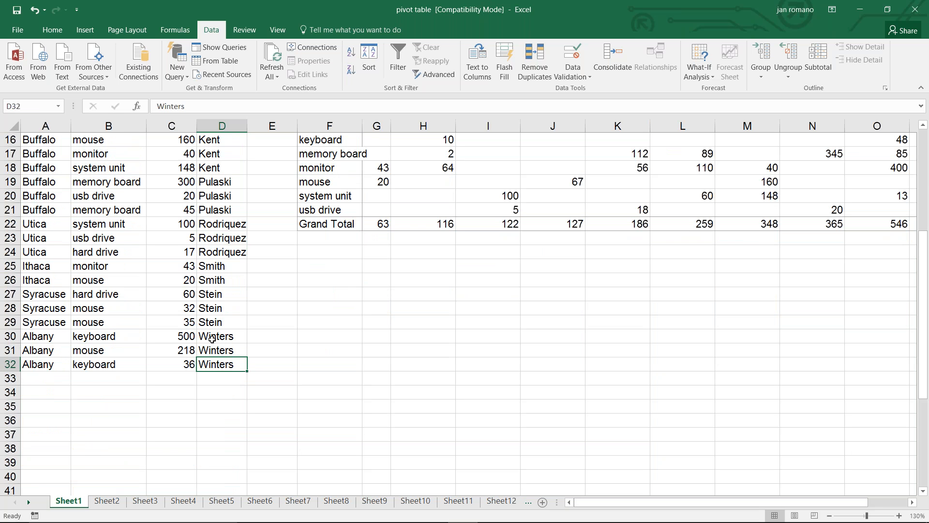
{"action": "scroll", "coordinate": [387, 329], "scroll_direction": "up", "scroll_amount": 4}
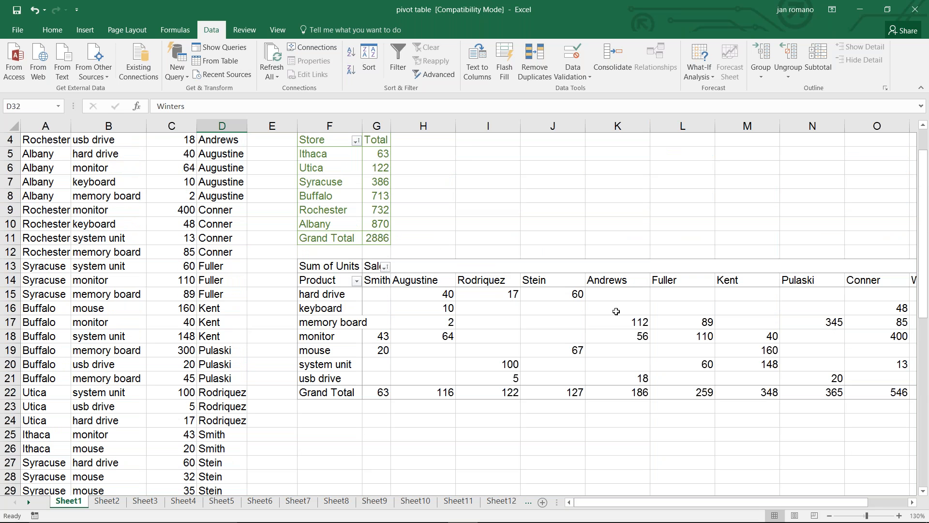
{"action": "left_click", "coordinate": [618, 312]}
{"action": "scroll", "coordinate": [437, 319], "scroll_direction": "up", "scroll_amount": 1}
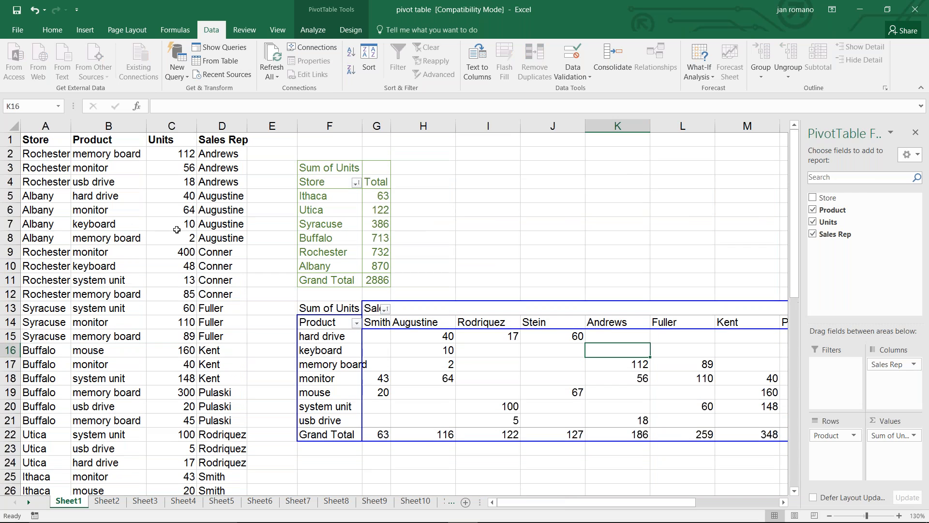
{"action": "left_click", "coordinate": [178, 229]}
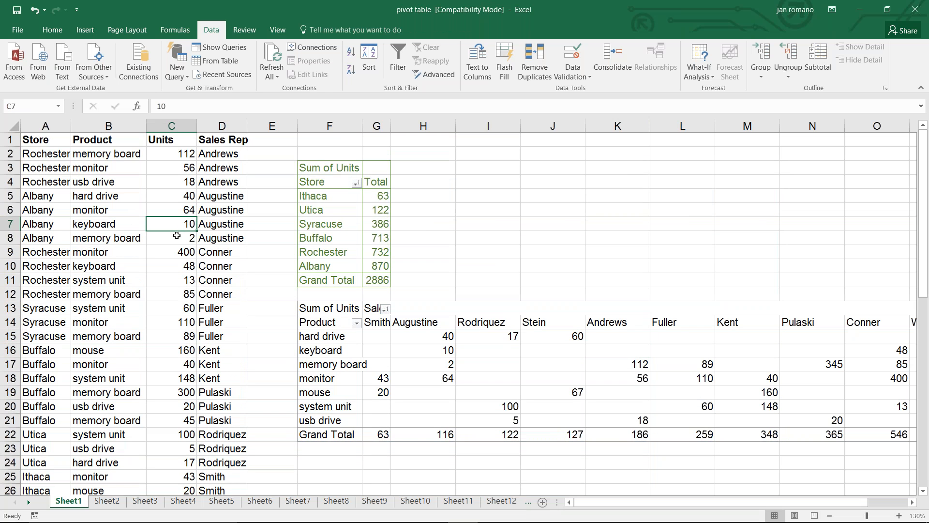